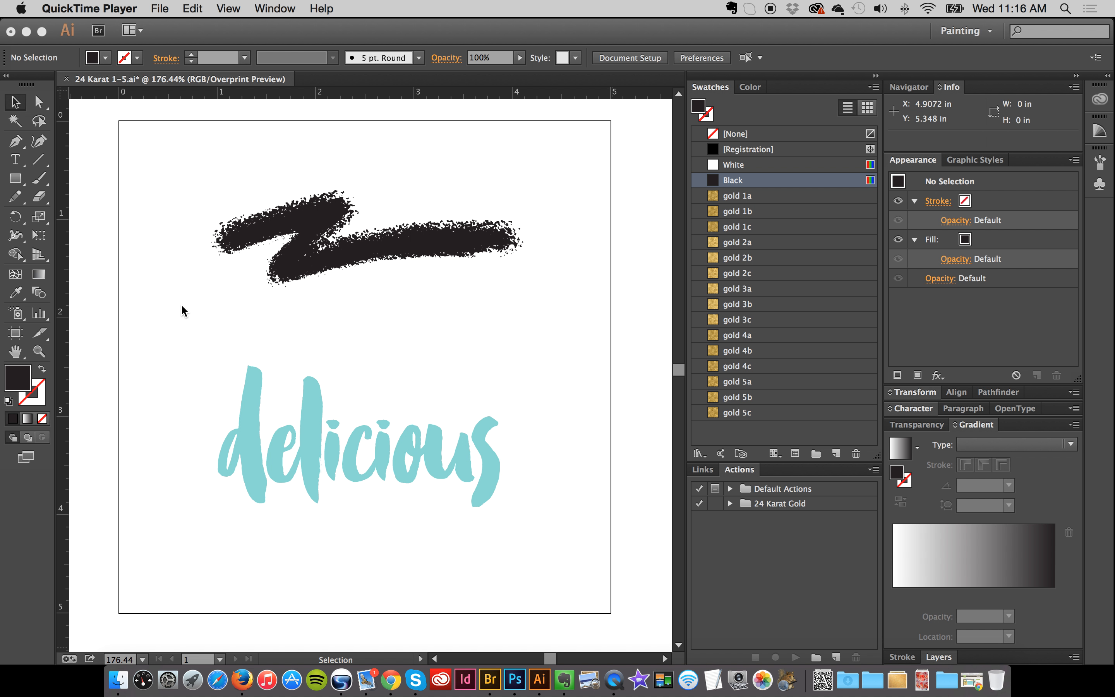
Fill the "delicious" lettering with the gold 1b pattern swatch.
click(349, 406)
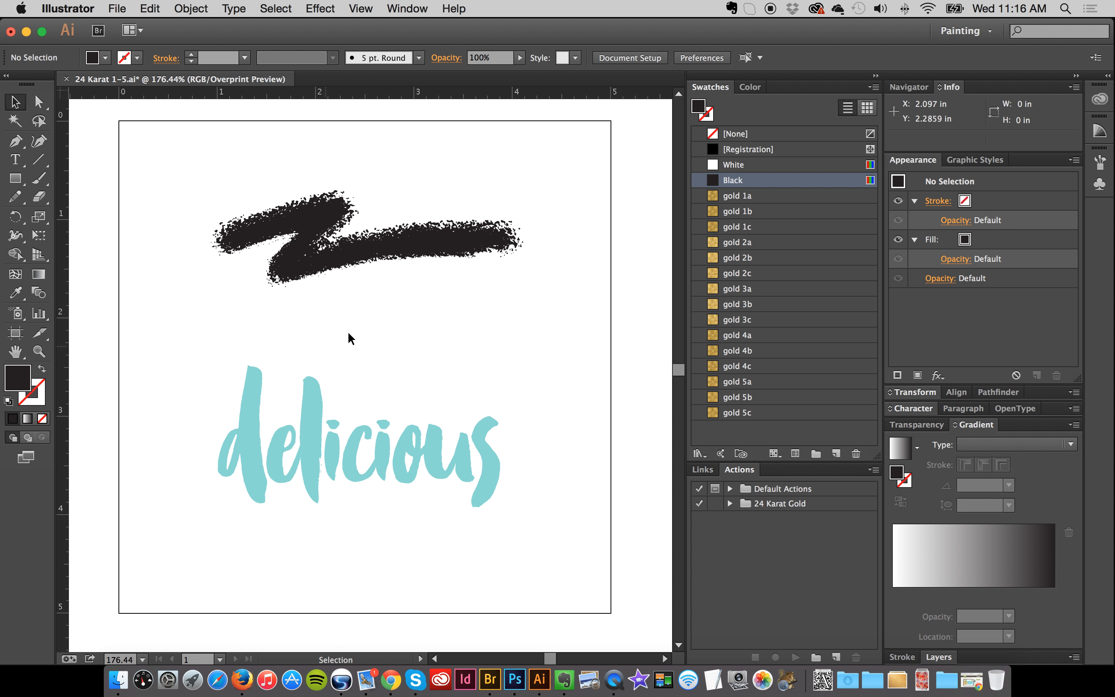
drag(166, 346, 532, 409)
click(355, 462)
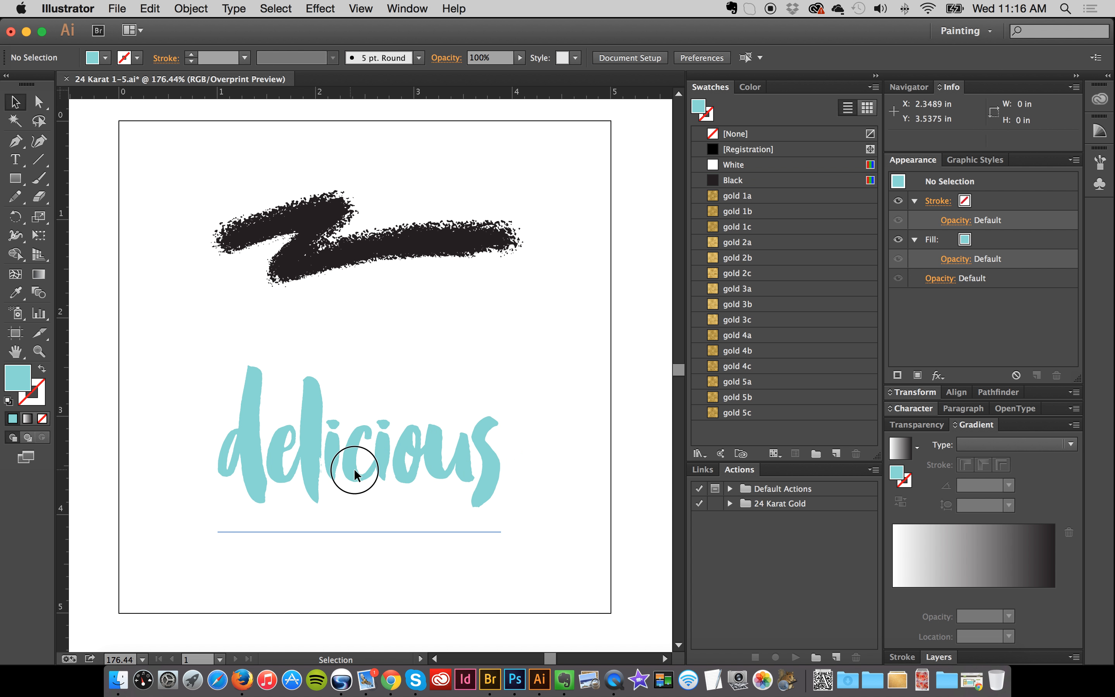
click(339, 477)
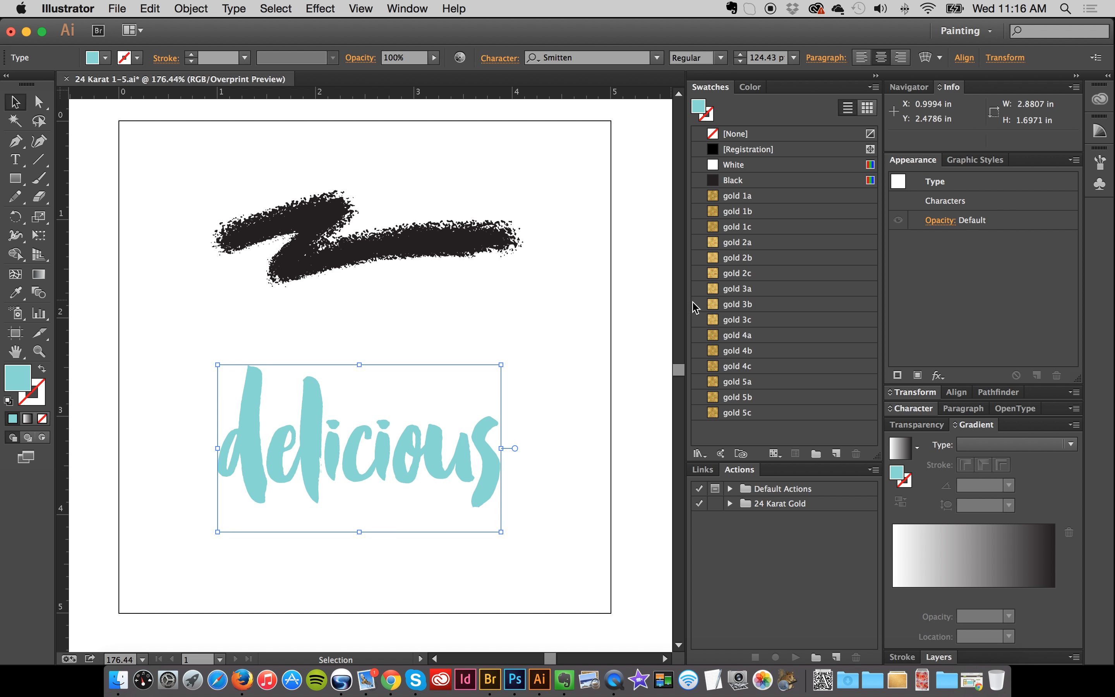
drag(756, 215, 755, 225)
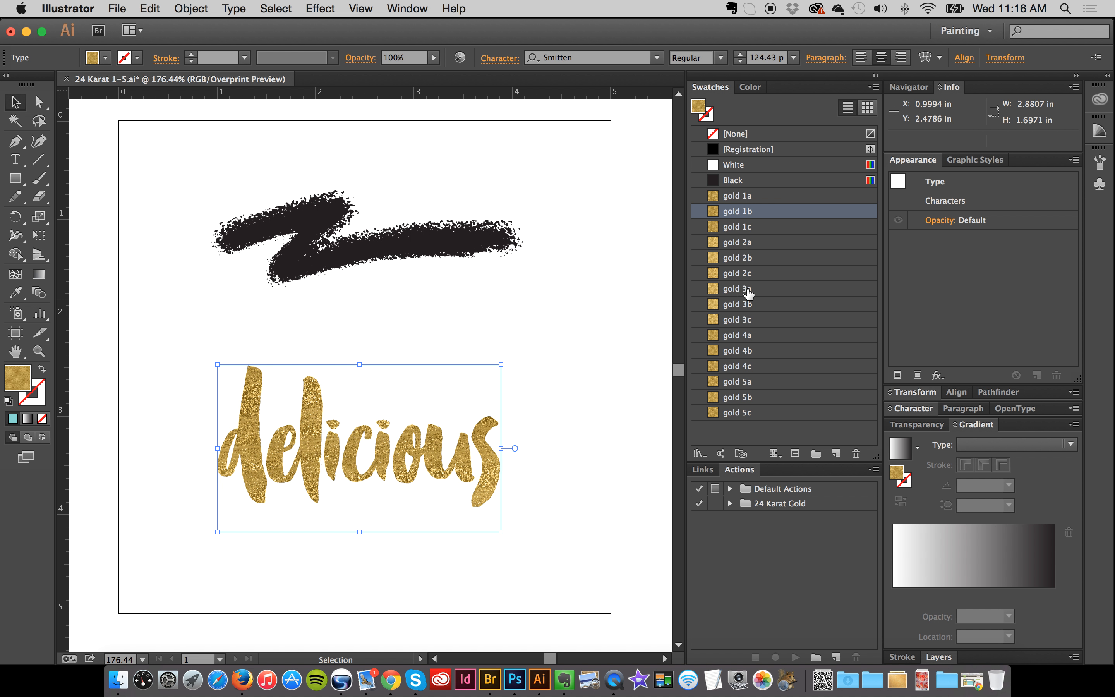
Try the gold 4a, gold 3b and gold 3a swatches on the lettering, finishing with gold 1a.
click(755, 273)
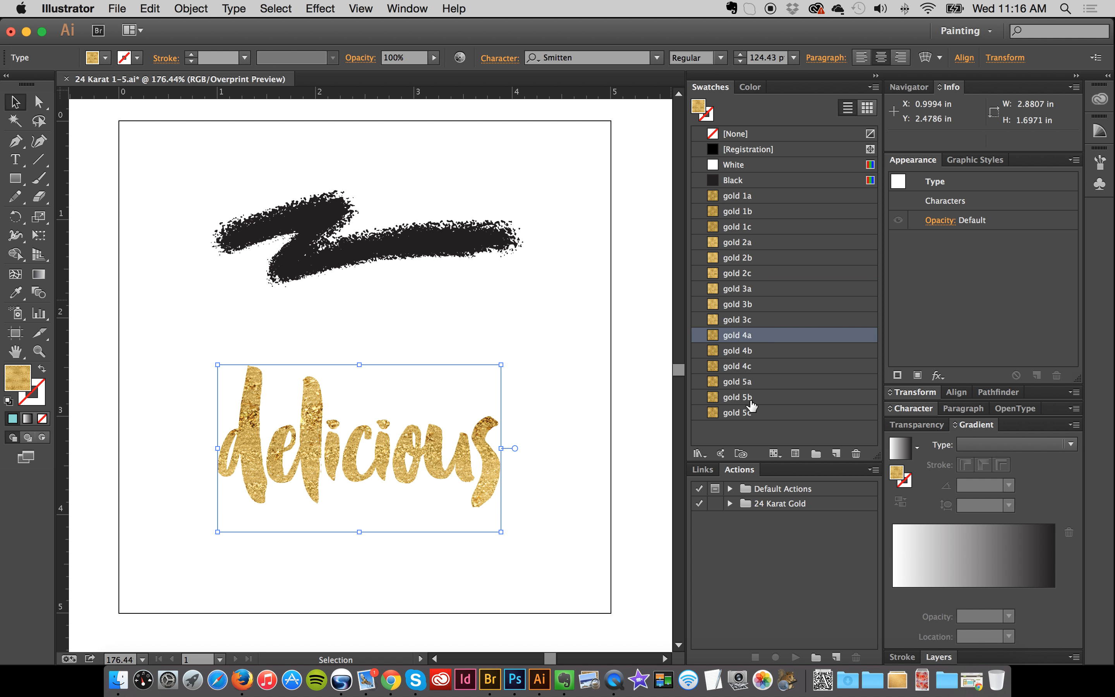
click(738, 366)
click(765, 304)
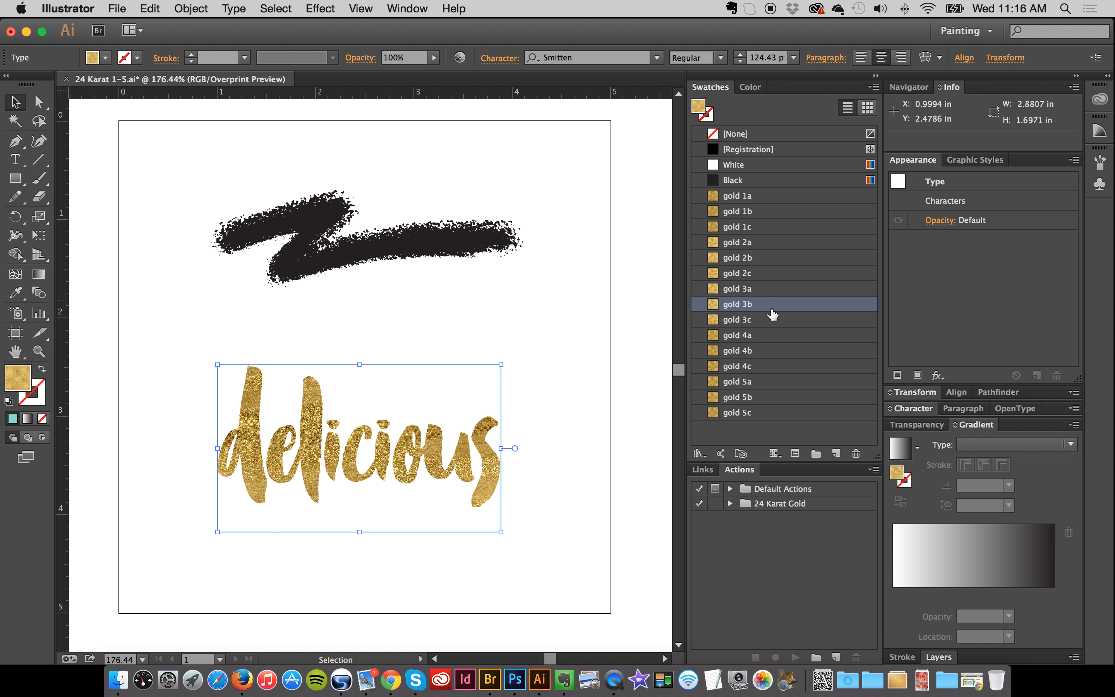
click(755, 288)
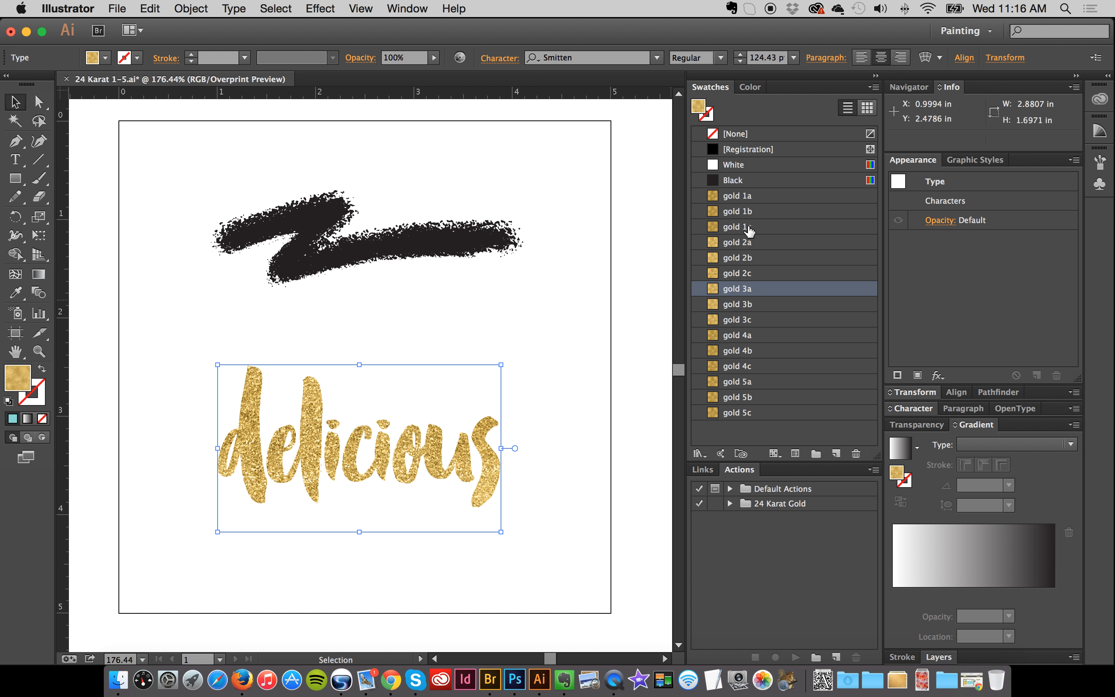
click(742, 198)
click(577, 323)
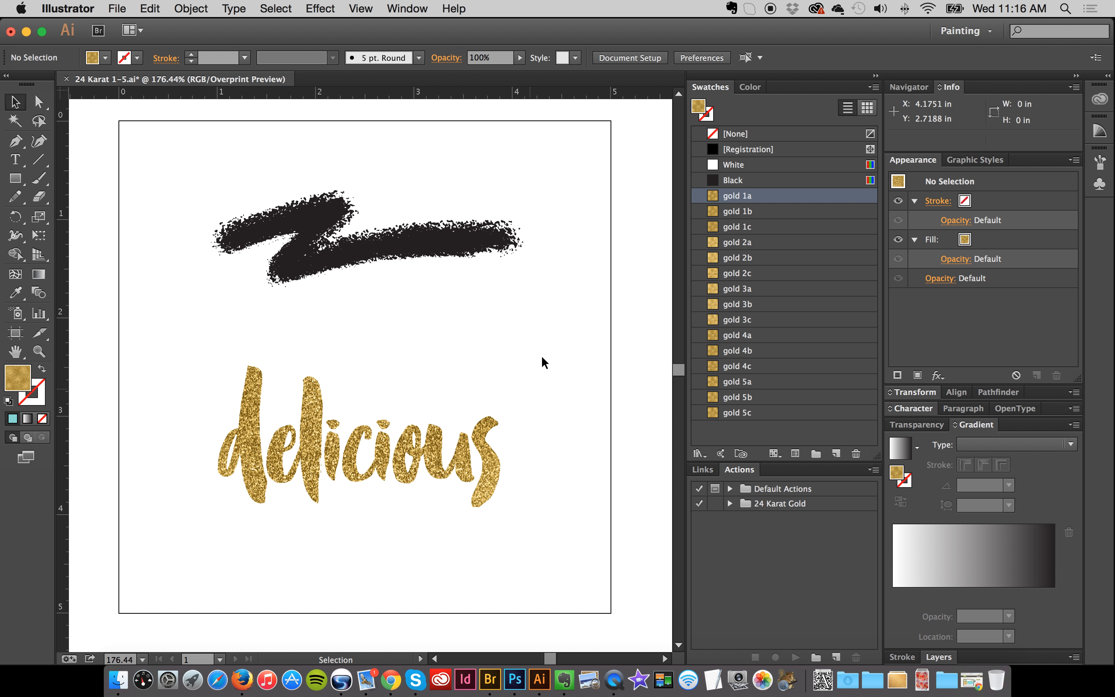
Select the "delicious" lettering again and expand the 24 Karat Gold action set to show its scaling actions.
drag(542, 356, 396, 551)
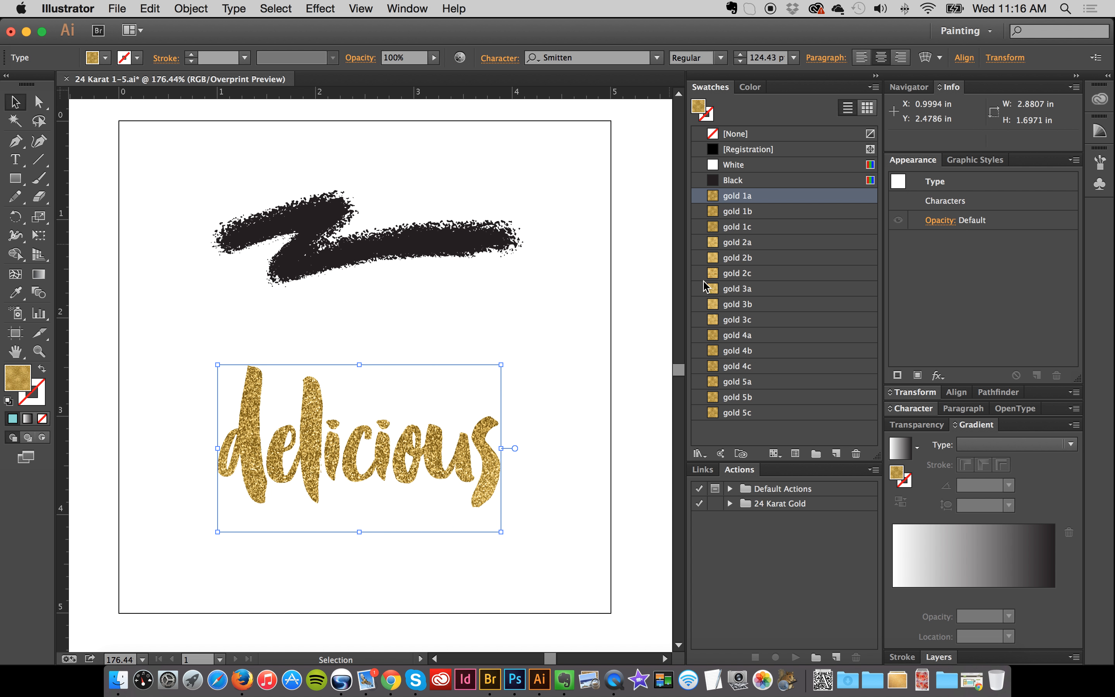
drag(560, 337, 532, 448)
drag(404, 352, 497, 496)
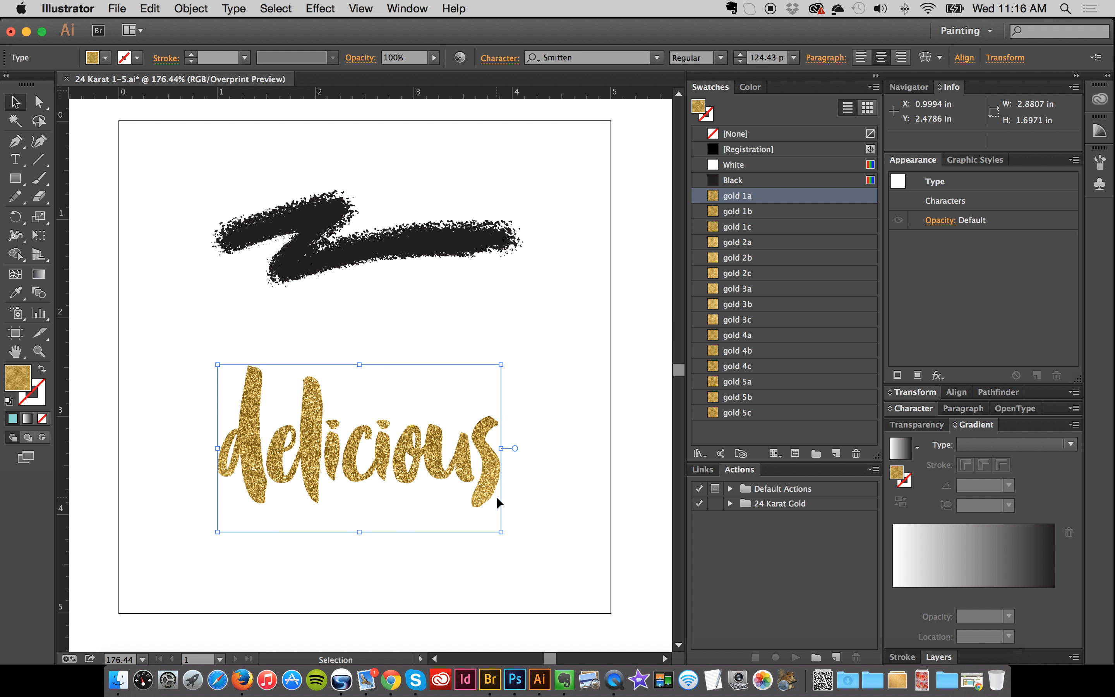
click(729, 503)
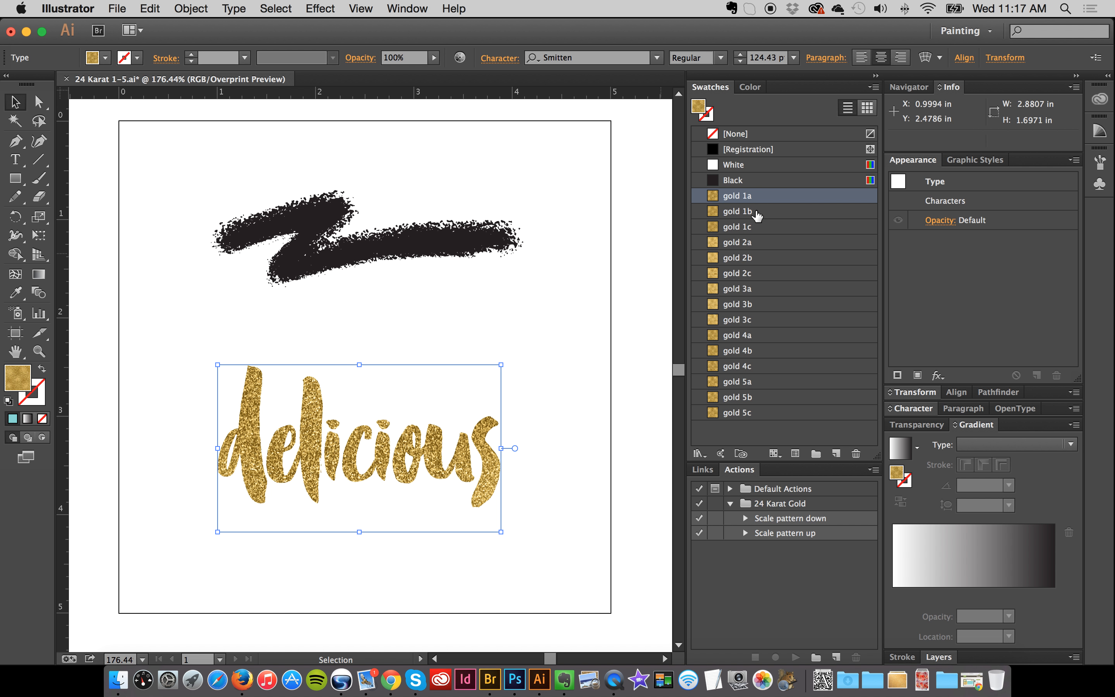
Compare the gold 2a, gold 1a and gold 1b swatches on the lettering, finishing with gold 1c.
click(739, 228)
click(749, 242)
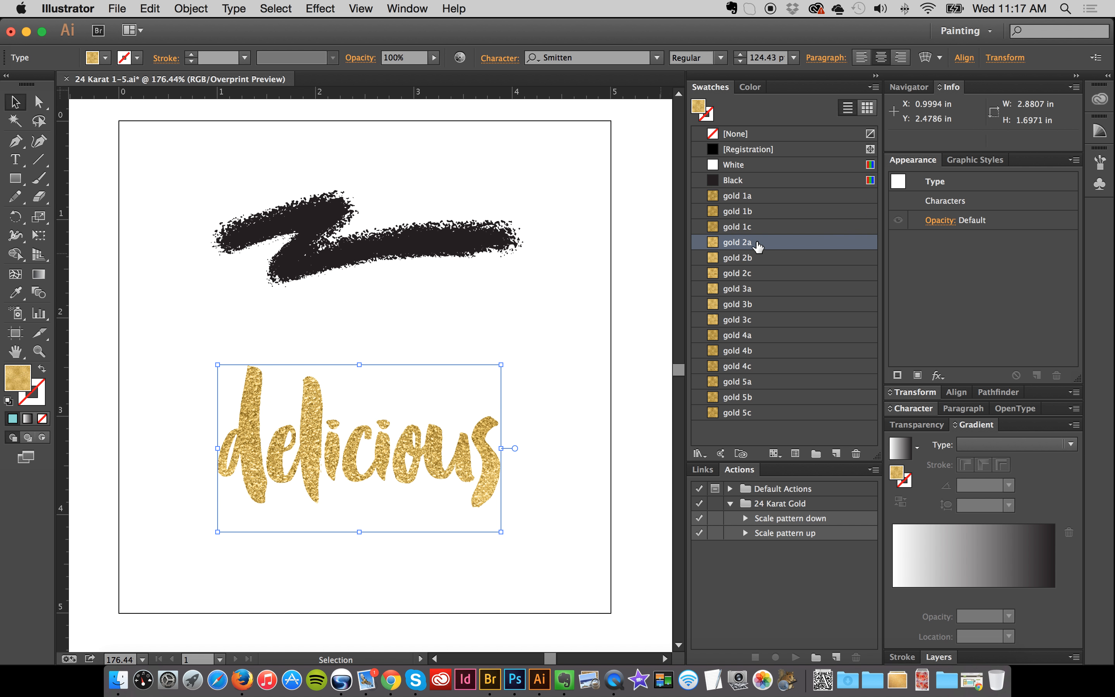
click(751, 196)
click(767, 212)
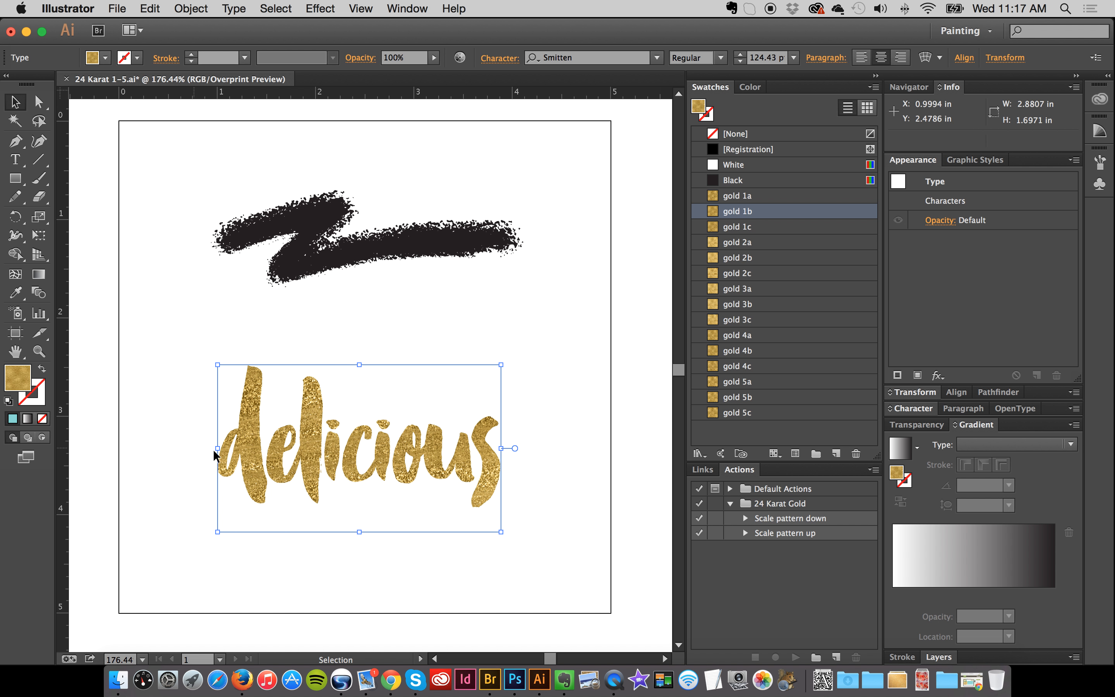
click(753, 229)
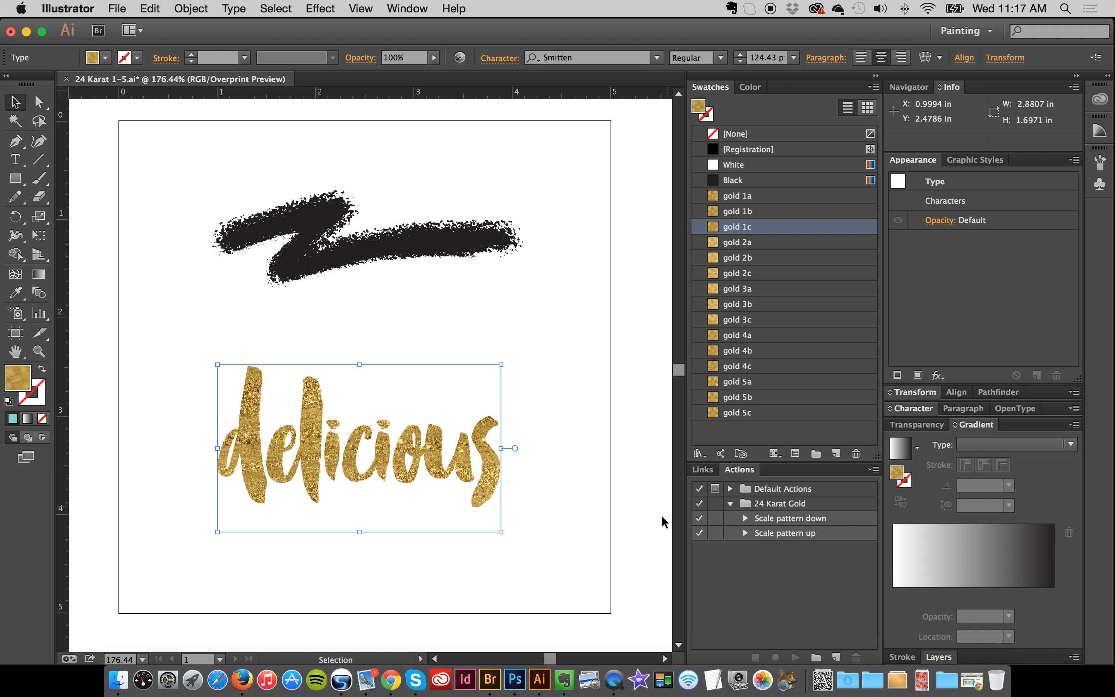
click(533, 383)
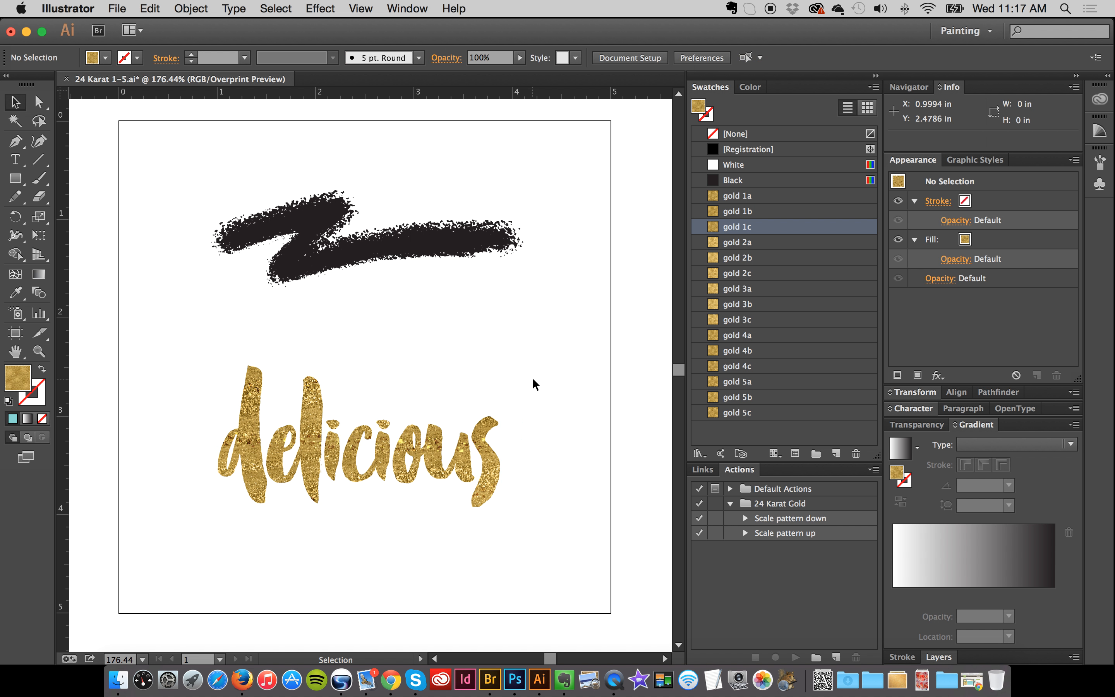
Fill the "delicious" lettering with the gold 1a swatch and keep it selected.
drag(536, 333, 449, 527)
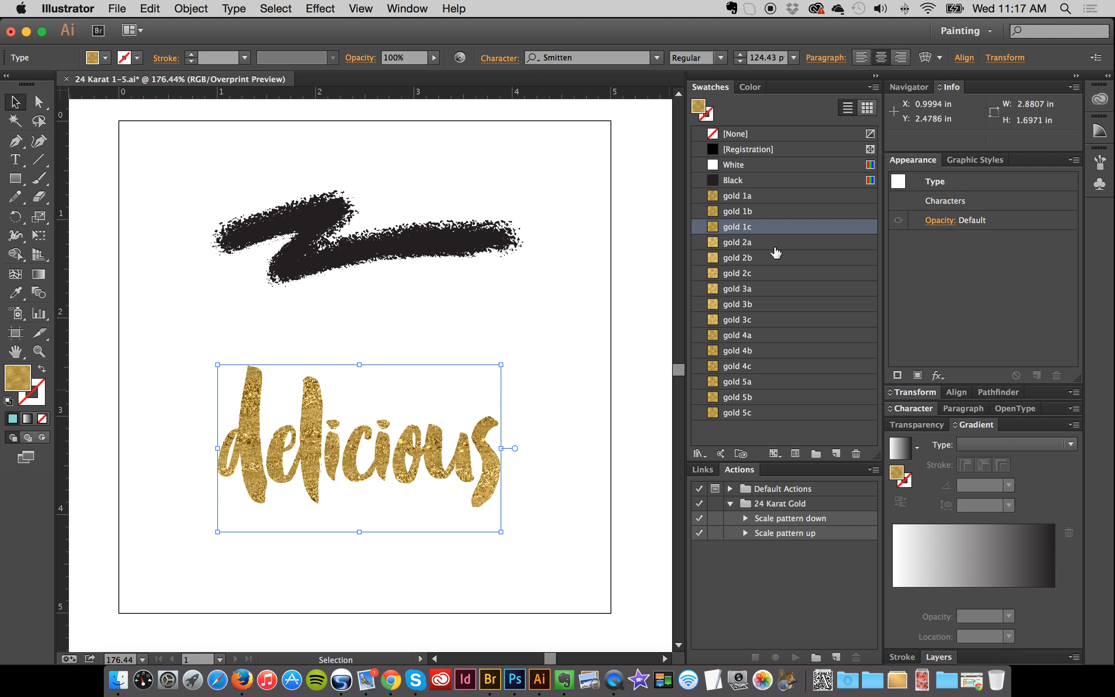
click(763, 198)
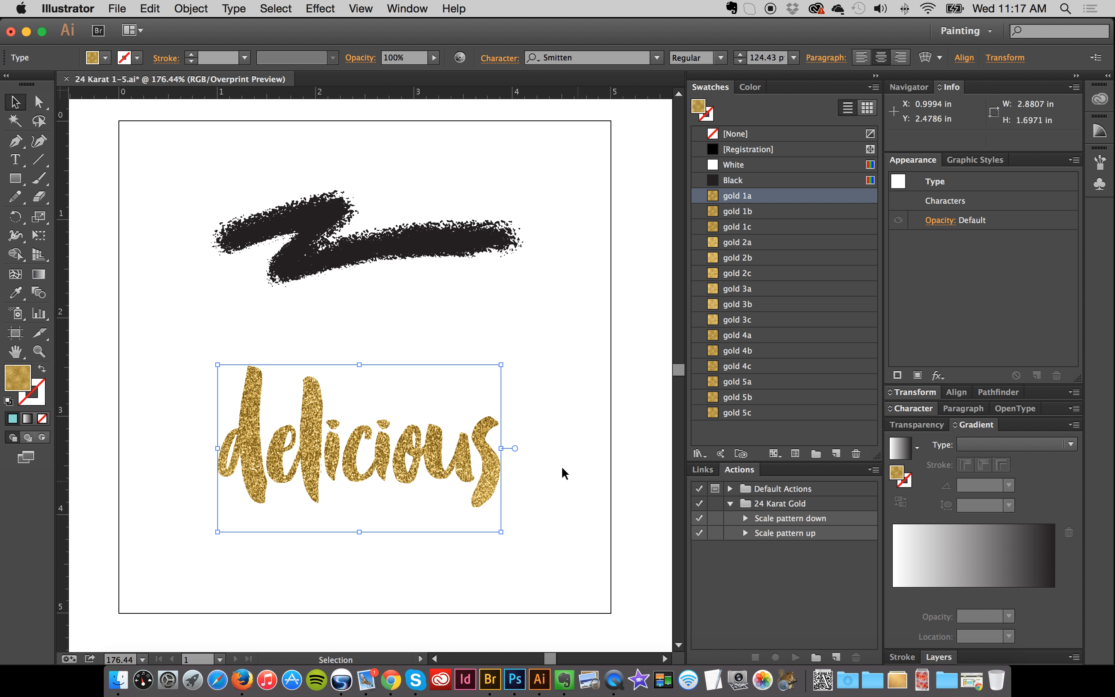
drag(567, 373, 518, 516)
drag(543, 359, 431, 550)
Run the Scale pattern down action twice on the gold 1a lettering and deselect it.
click(806, 521)
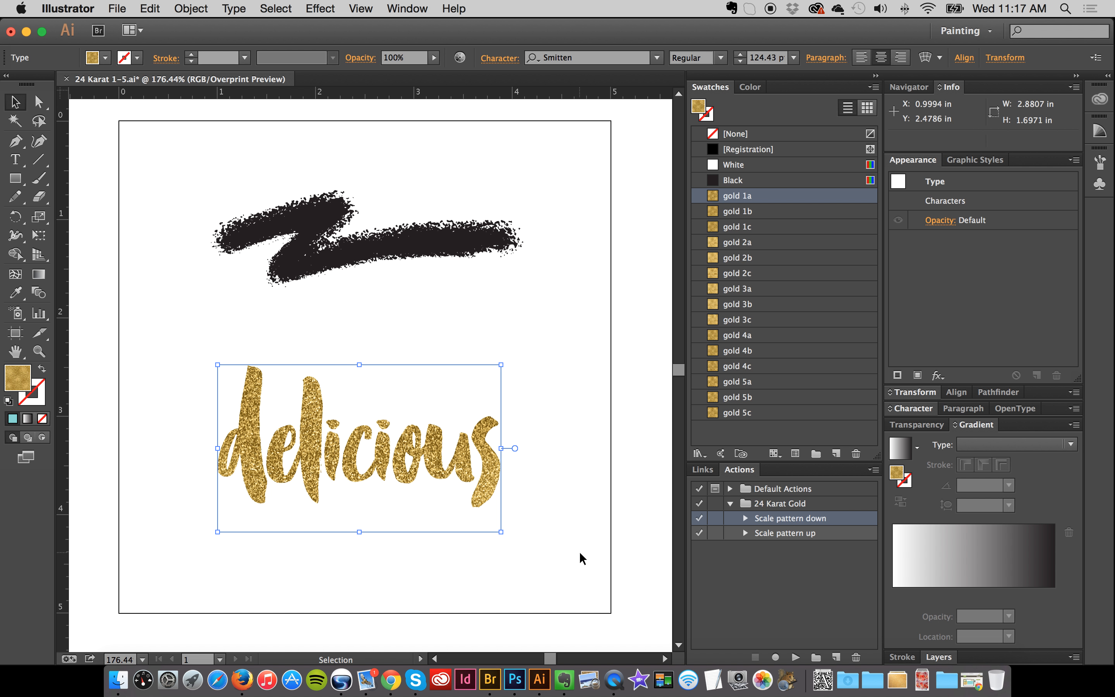
click(190, 8)
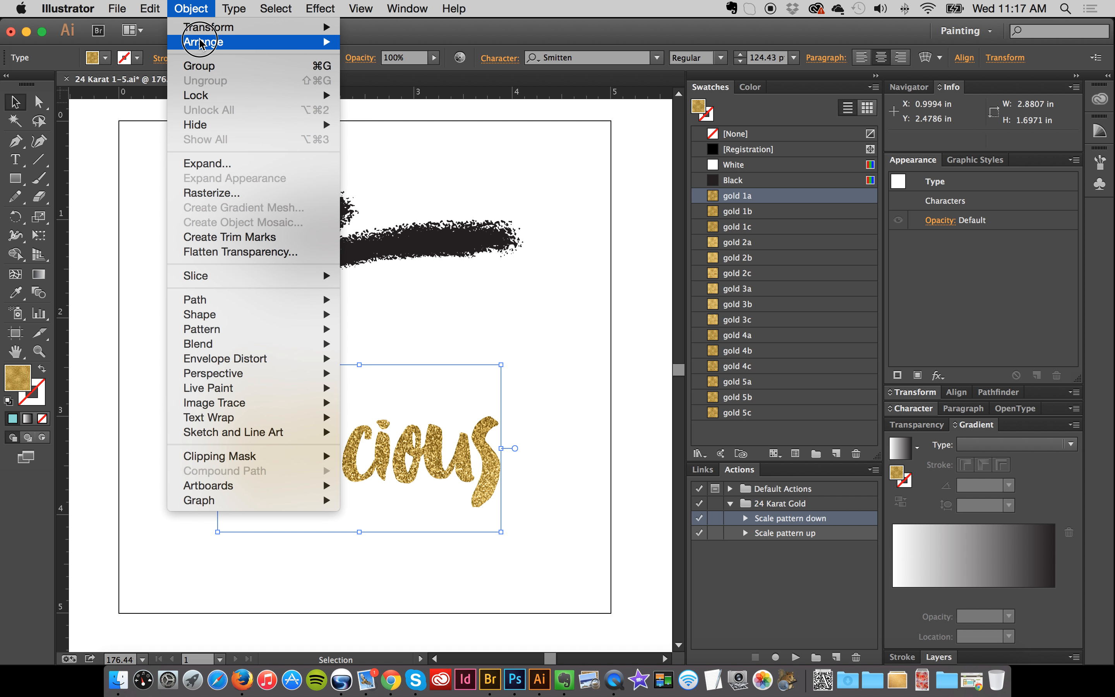
click(198, 6)
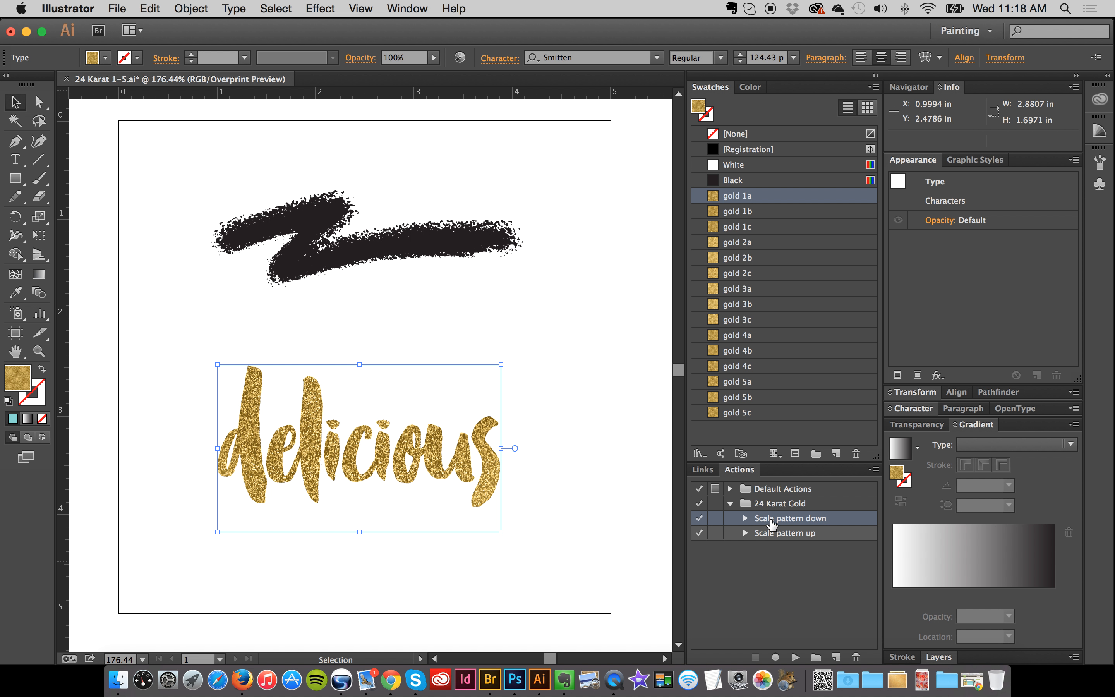
click(795, 658)
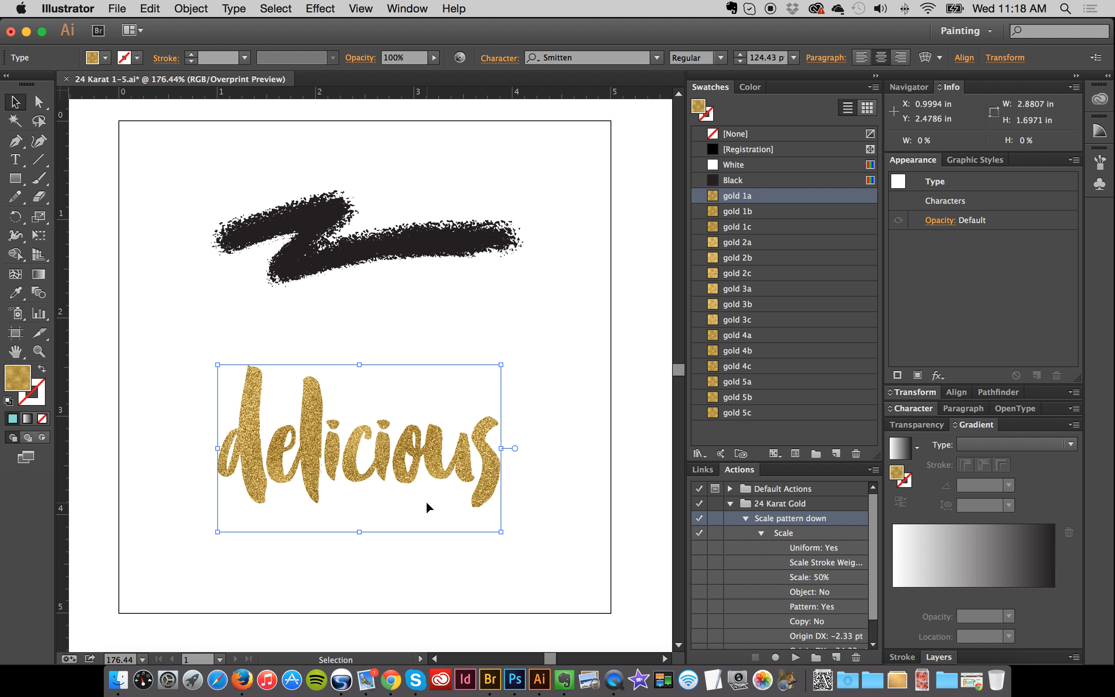
click(795, 657)
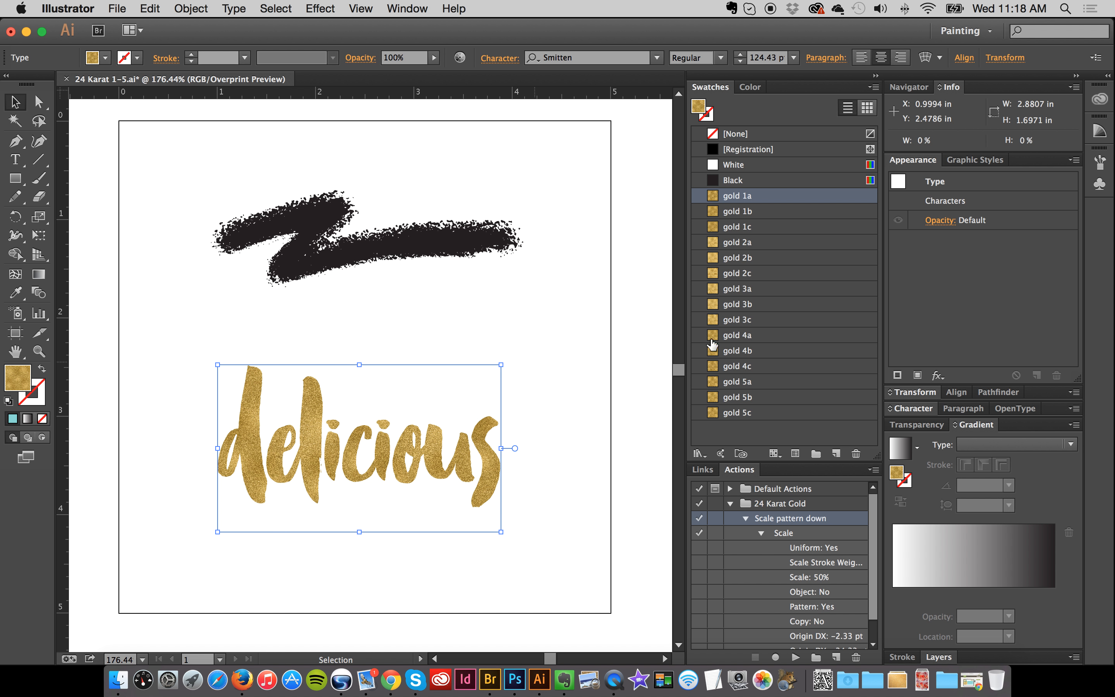
click(520, 371)
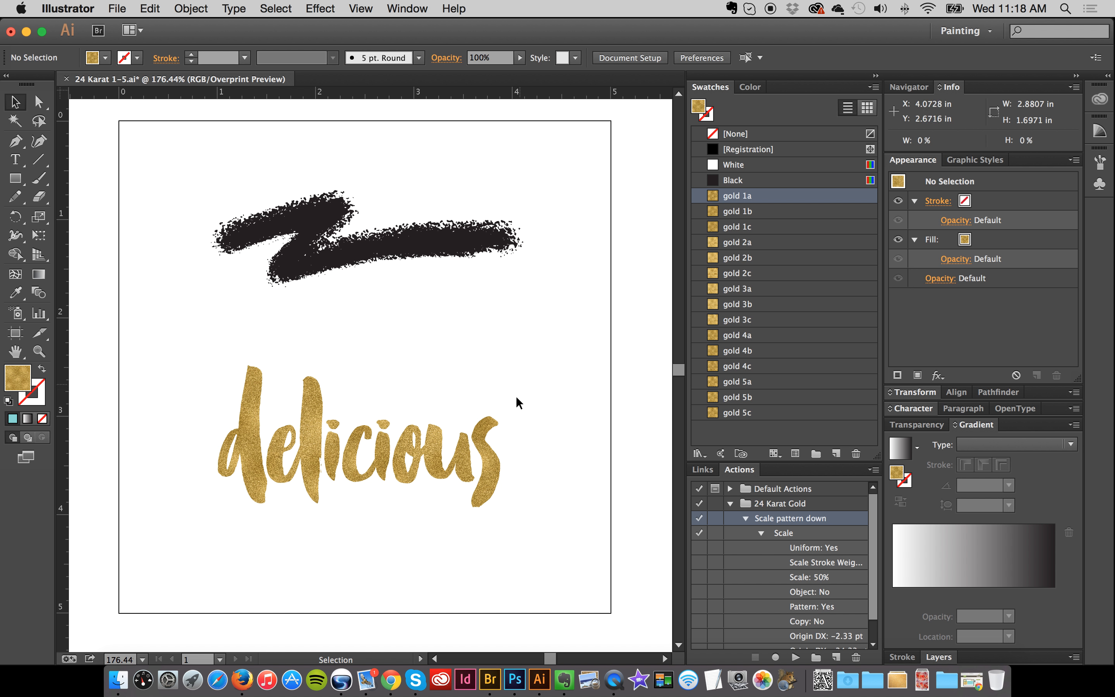
Fill the lettering with gold 1b, reselecting it and reapplying the swatch to restore the pattern's original scale.
drag(539, 339, 448, 549)
click(746, 213)
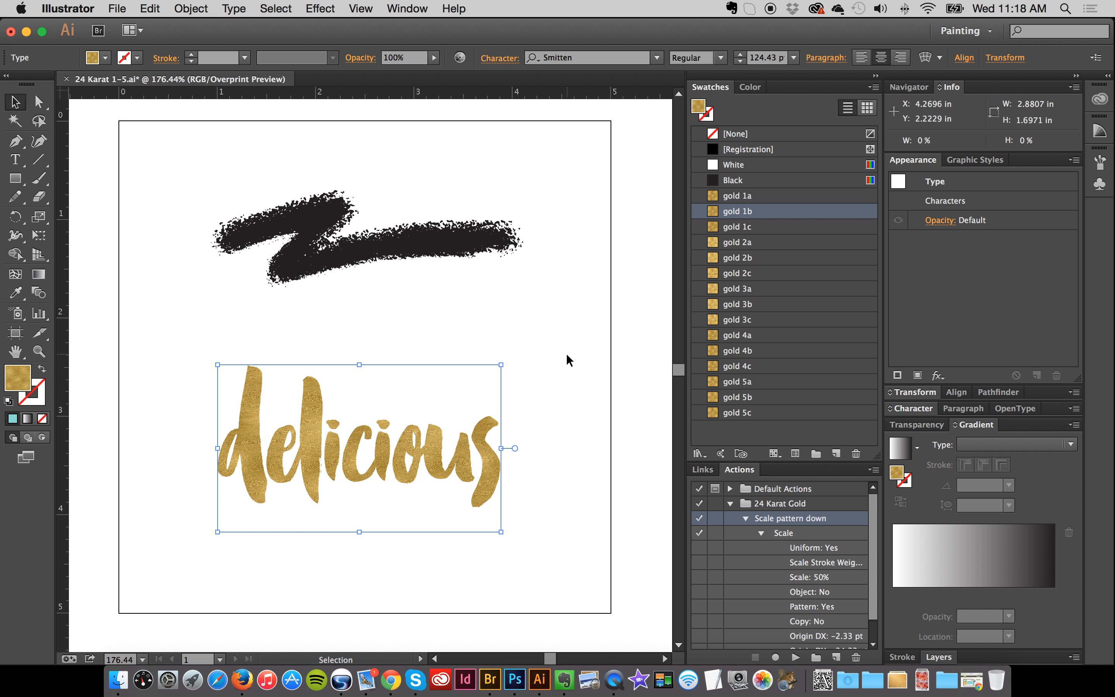
drag(542, 350, 426, 484)
click(748, 213)
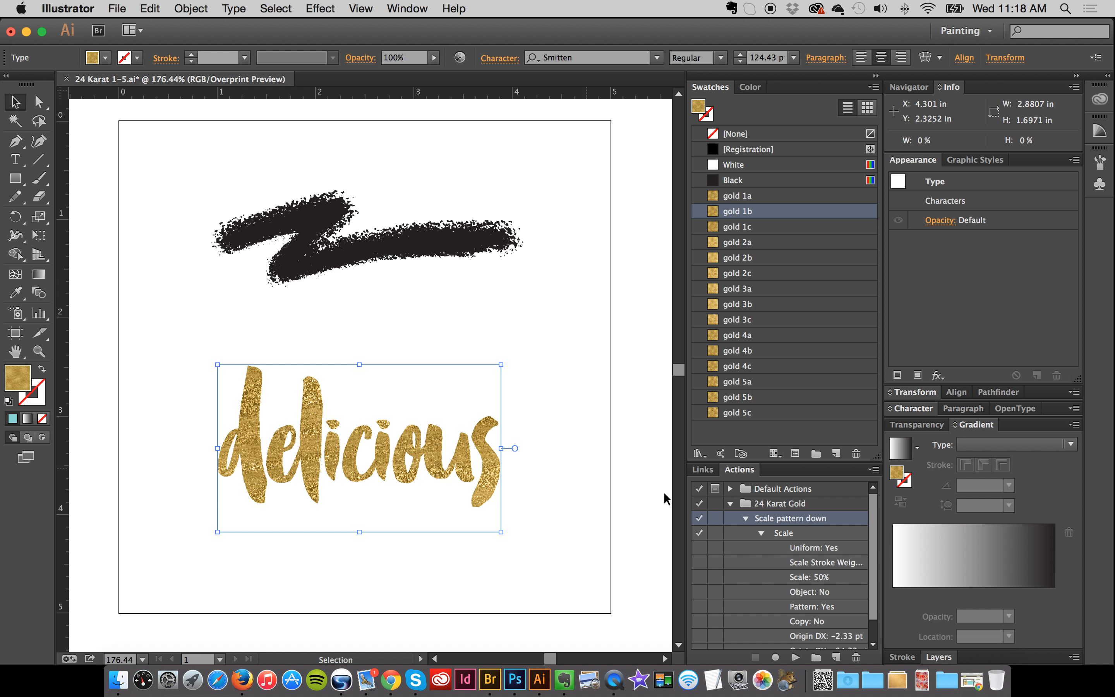
Run the Scale pattern down action twice on the gold 1b lettering, inspecting the texture at 200% between runs.
click(795, 658)
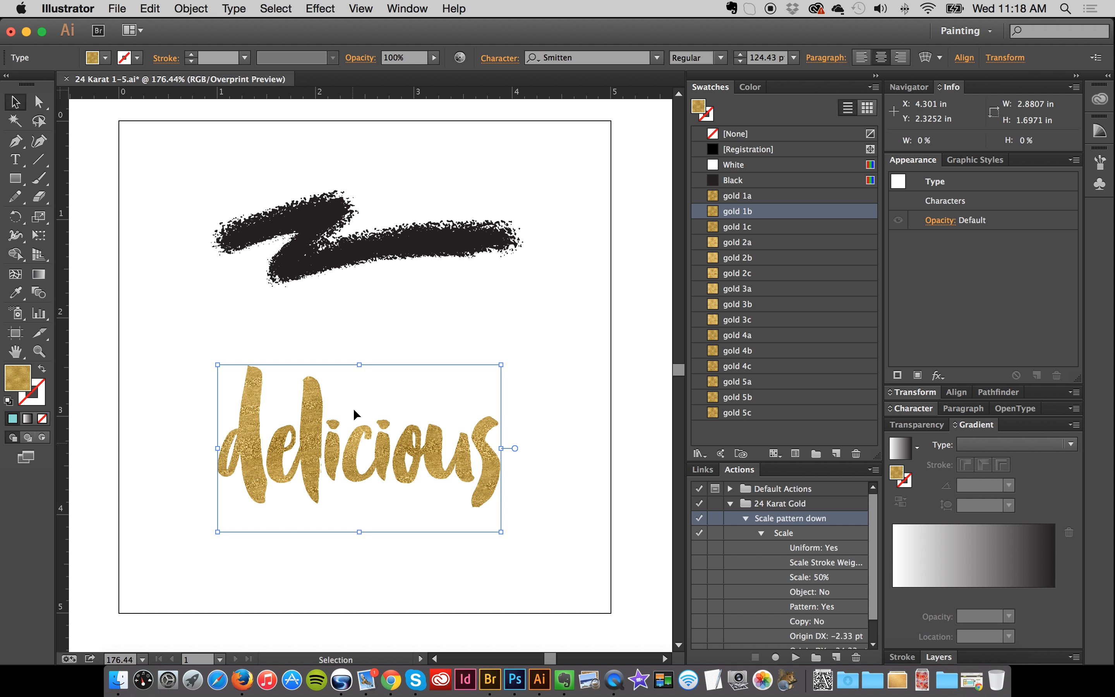
click(123, 384)
click(39, 351)
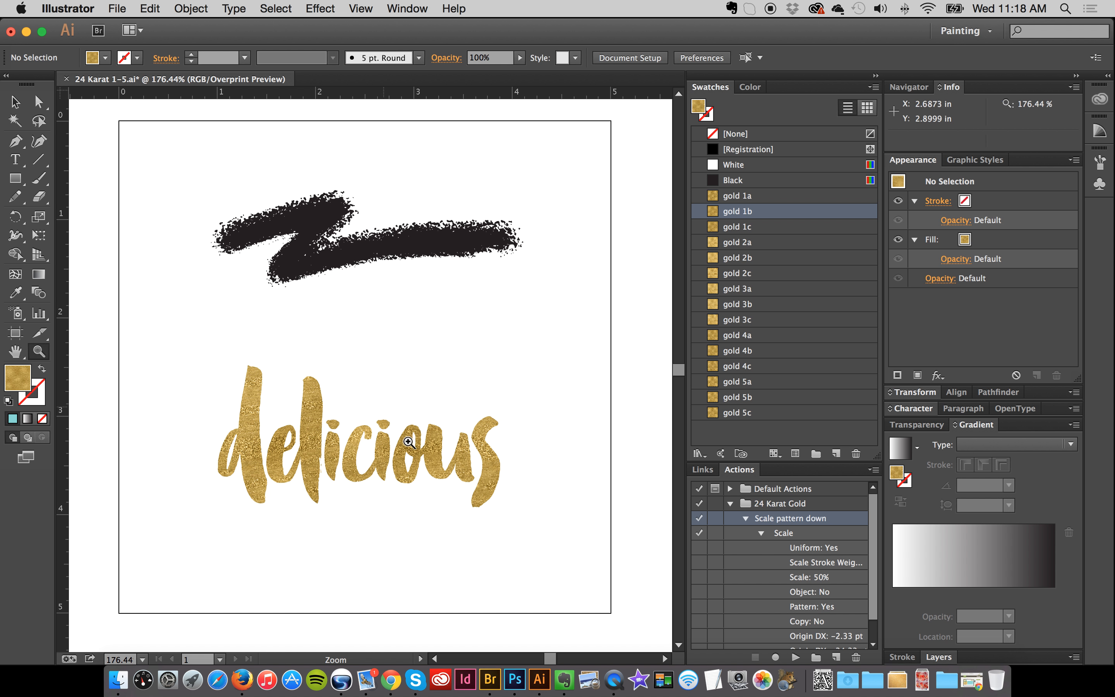
click(392, 430)
click(15, 101)
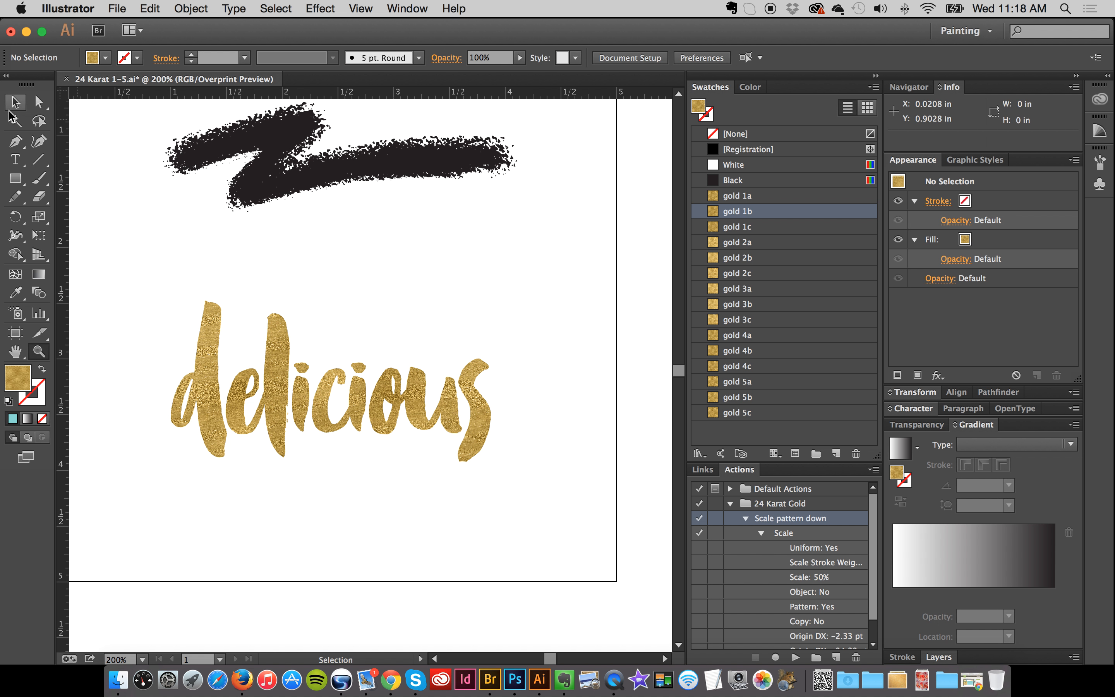
drag(458, 261, 378, 485)
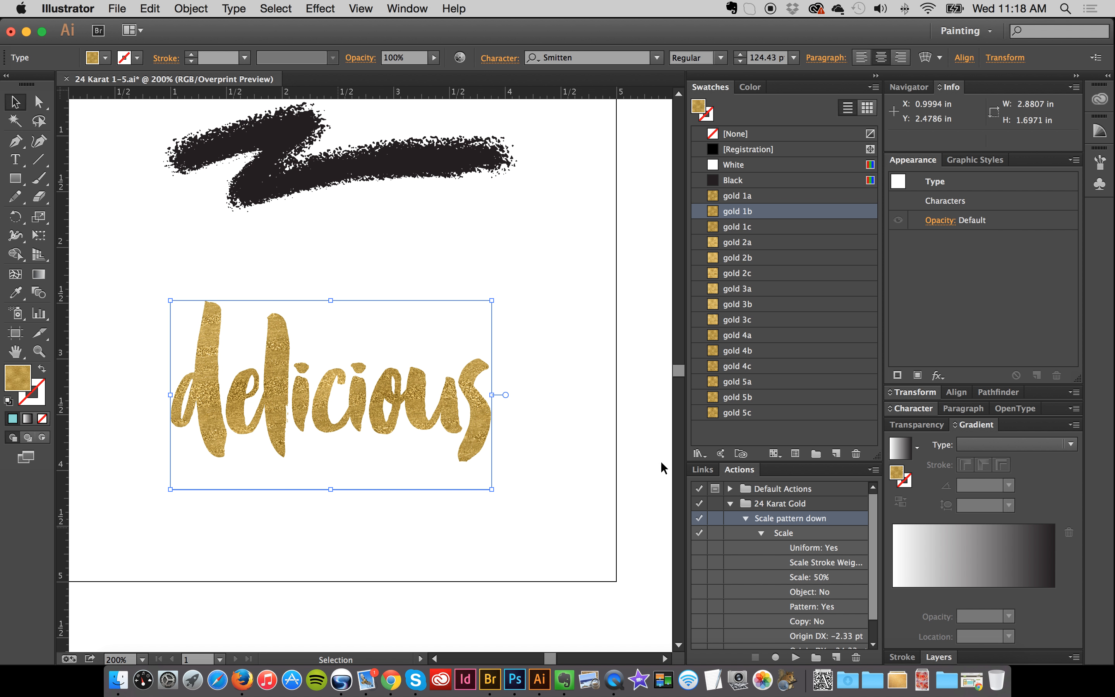
click(795, 656)
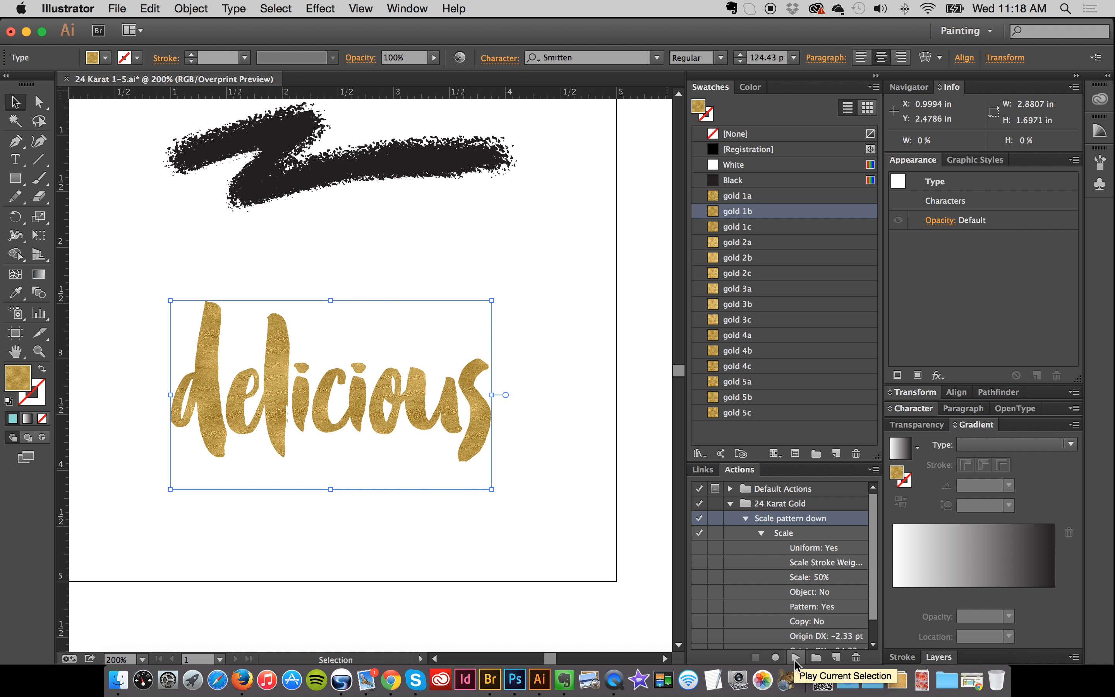
Fill the lettering with gold 1c, reselecting it and reapplying the swatch to restore the pattern's original scale.
click(755, 227)
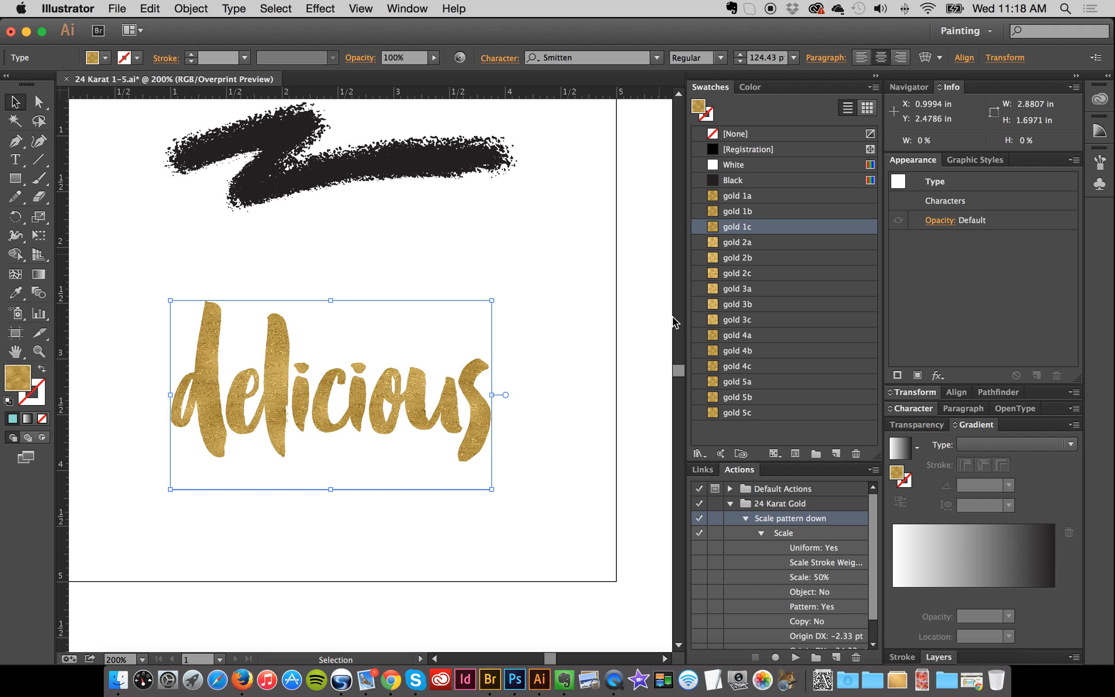
drag(540, 263, 373, 491)
click(770, 223)
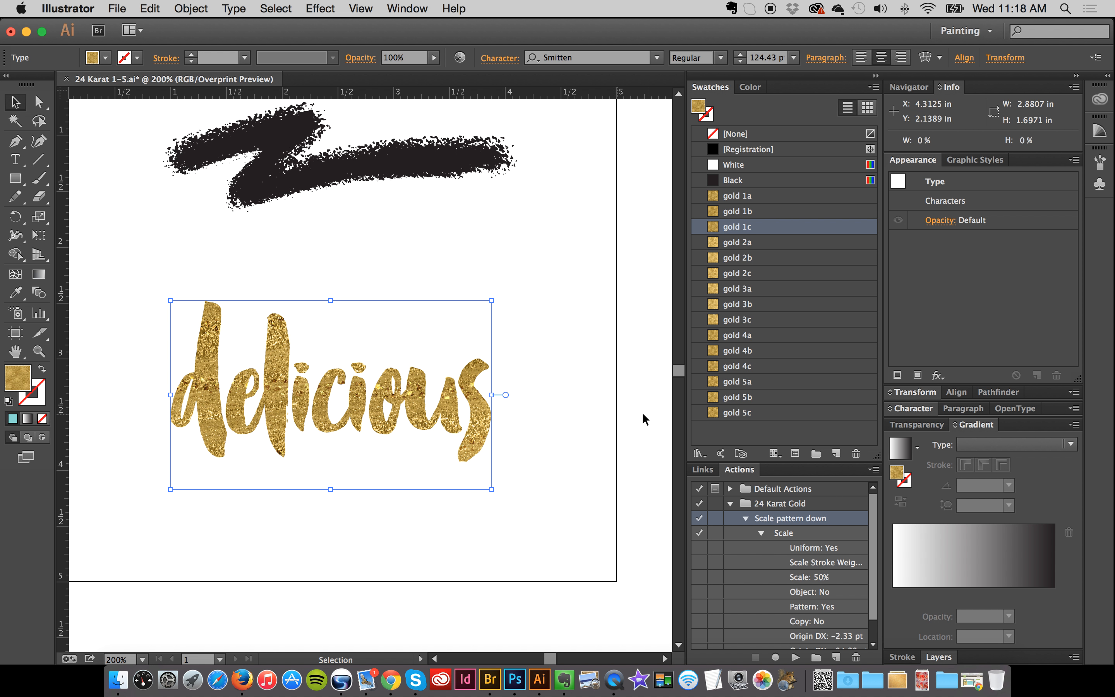
Run the Scale pattern down action twice on the gold 1c lettering and deselect it.
click(795, 658)
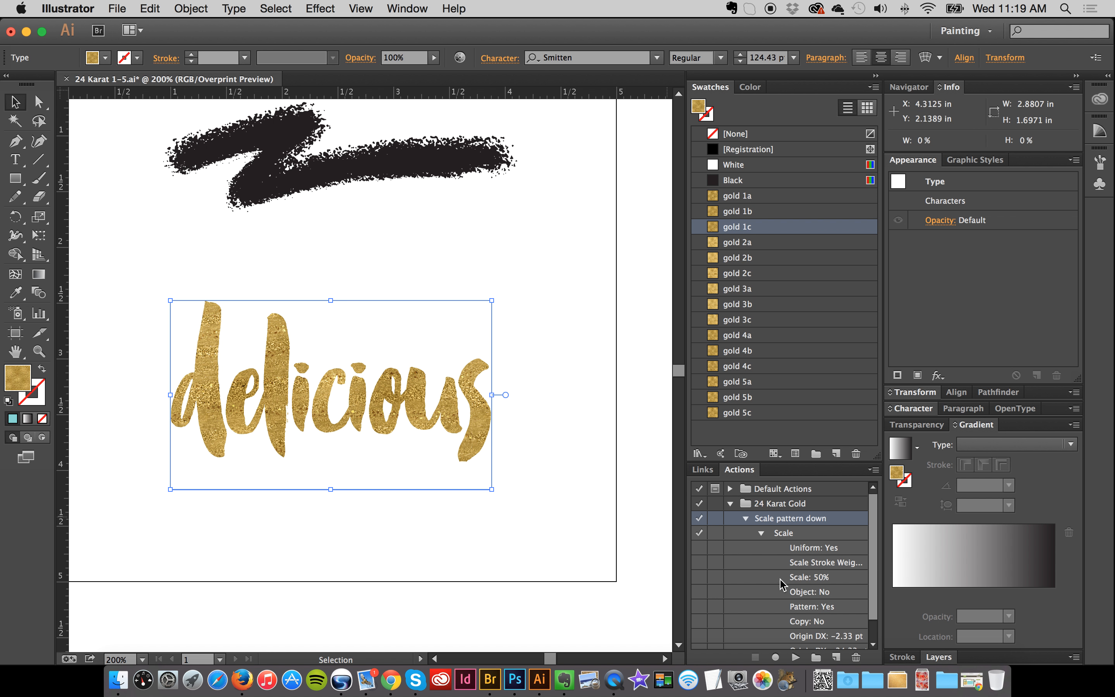
click(796, 658)
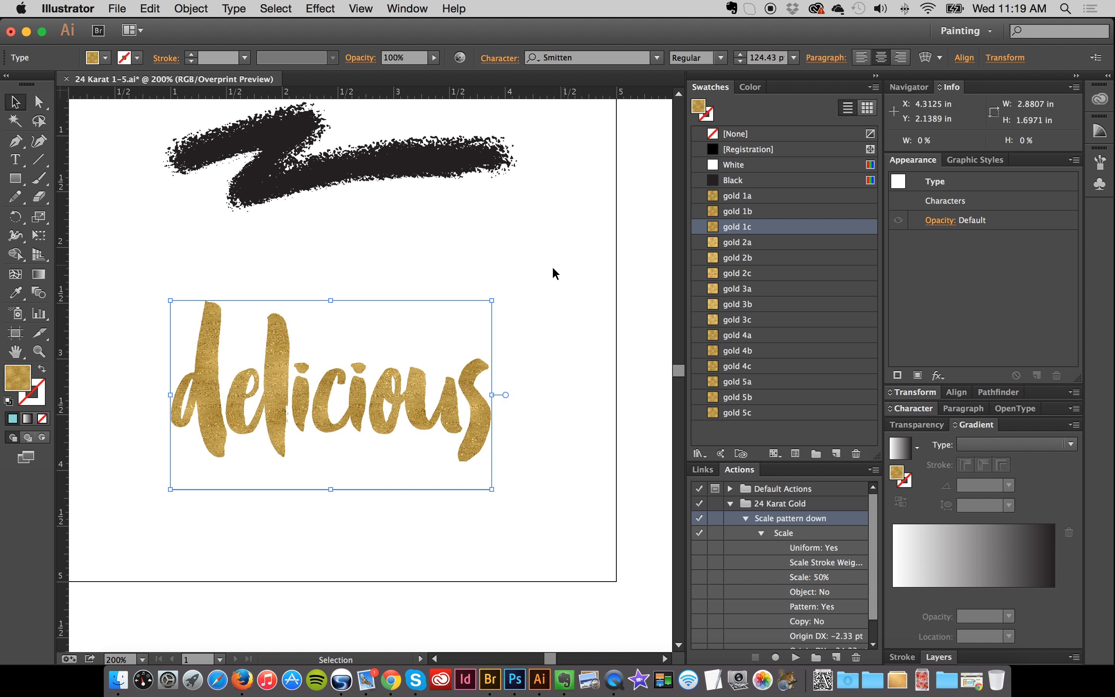
click(545, 318)
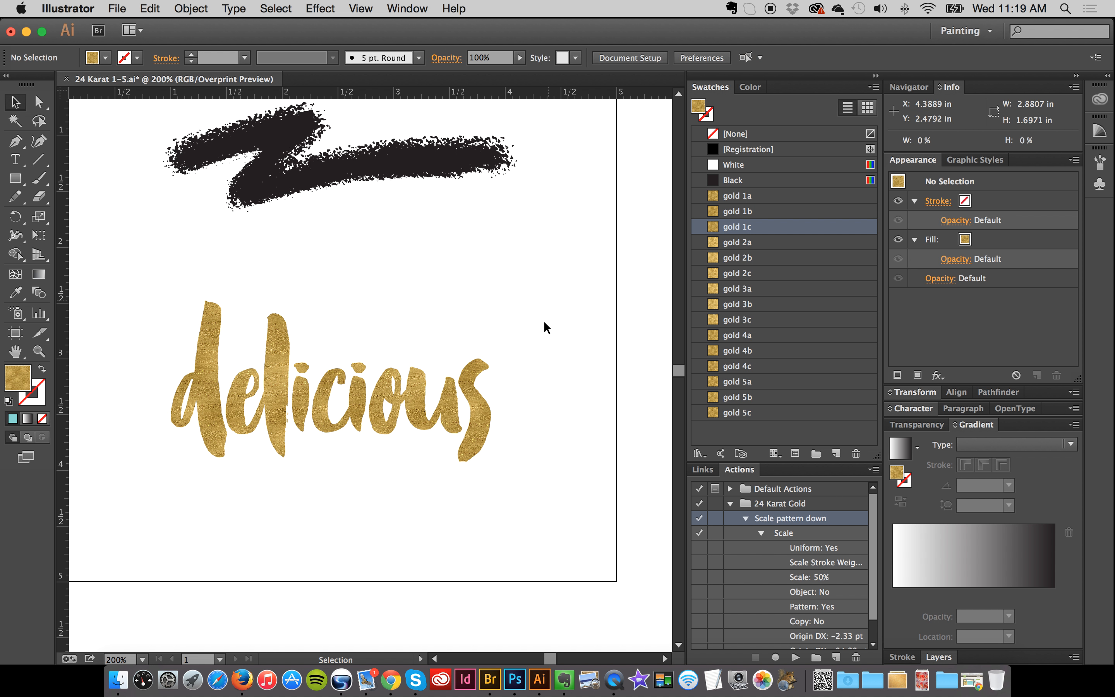
drag(563, 268, 257, 531)
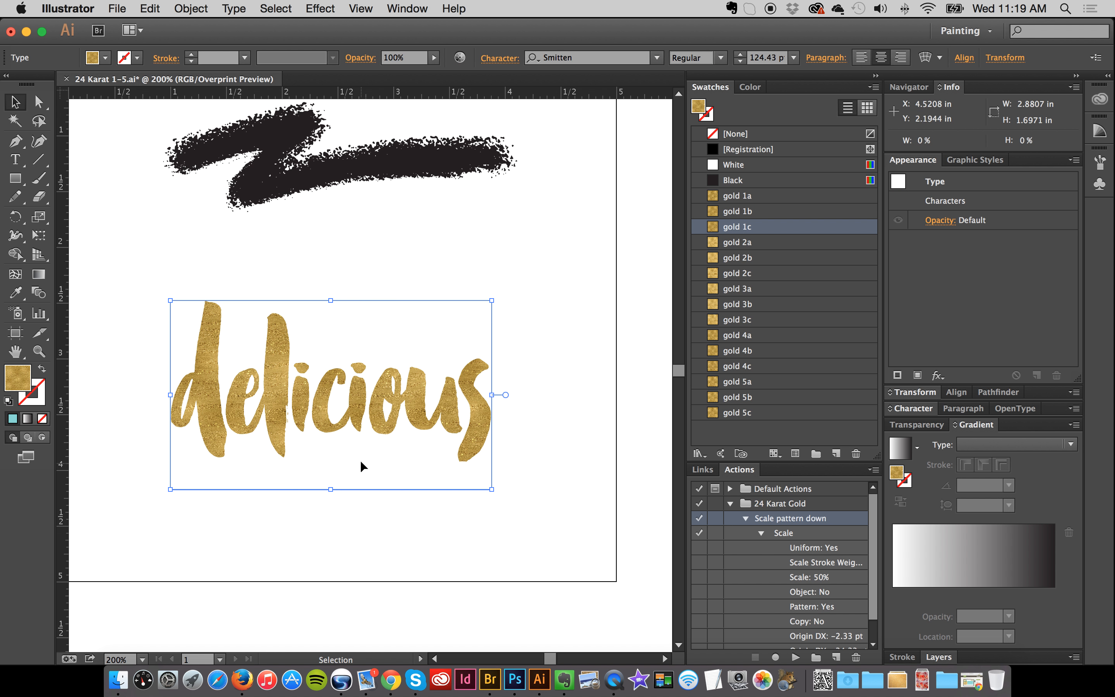
click(635, 386)
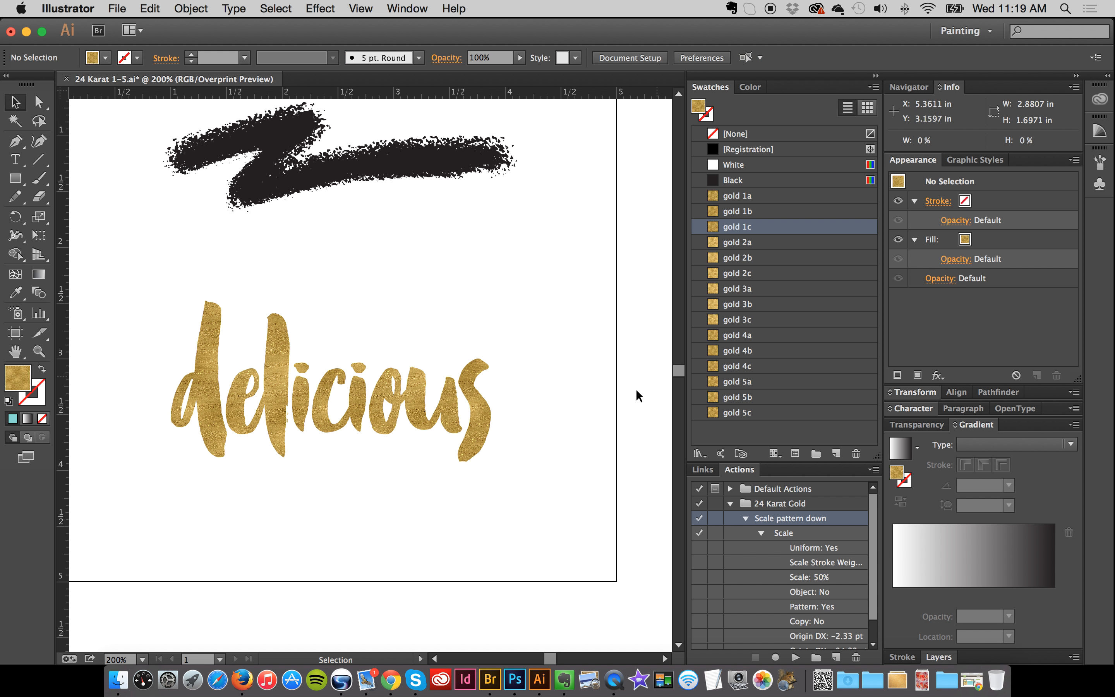
Move the black brush stroke up over the artboard's upper edge and place a duplicate between it and the lettering.
drag(678, 373, 678, 368)
mouse_move(472, 167)
mouse_down()
mouse_move(360, 342)
mouse_move(235, 256)
mouse_up()
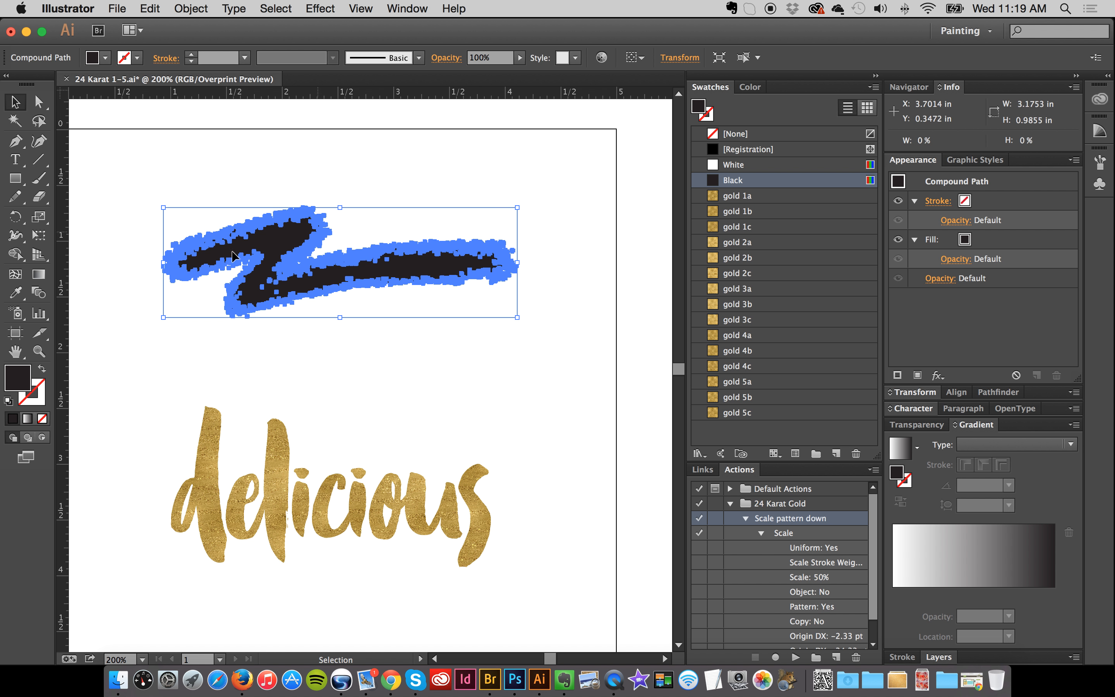
mouse_move(436, 180)
mouse_down()
mouse_move(348, 341)
mouse_move(358, 379)
mouse_up()
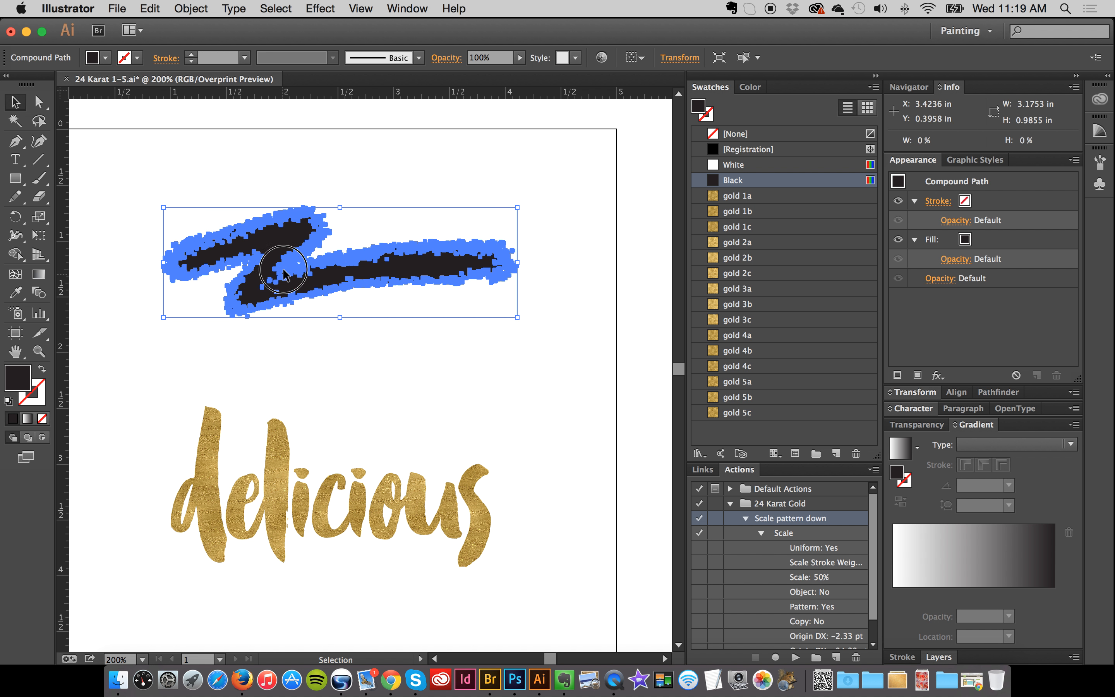
drag(282, 275, 296, 184)
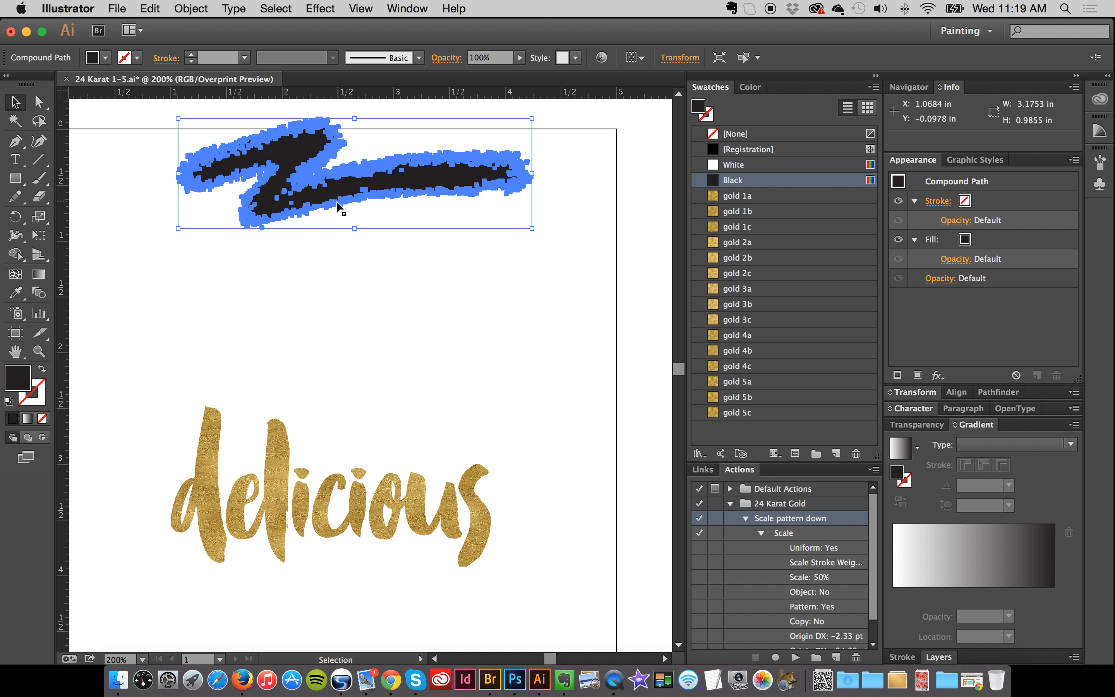
drag(338, 197, 336, 341)
Recolor the duplicated brush stroke with the cyan fill 21EAEA and deselect it.
drag(578, 256, 378, 406)
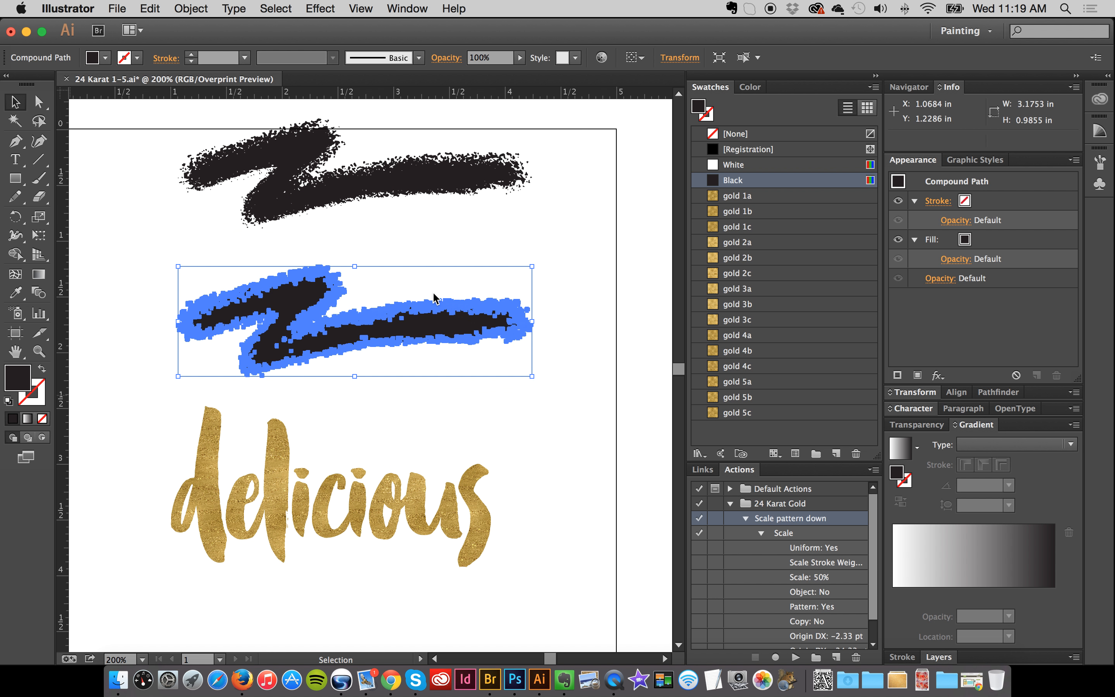
drag(577, 295, 572, 349)
click(520, 266)
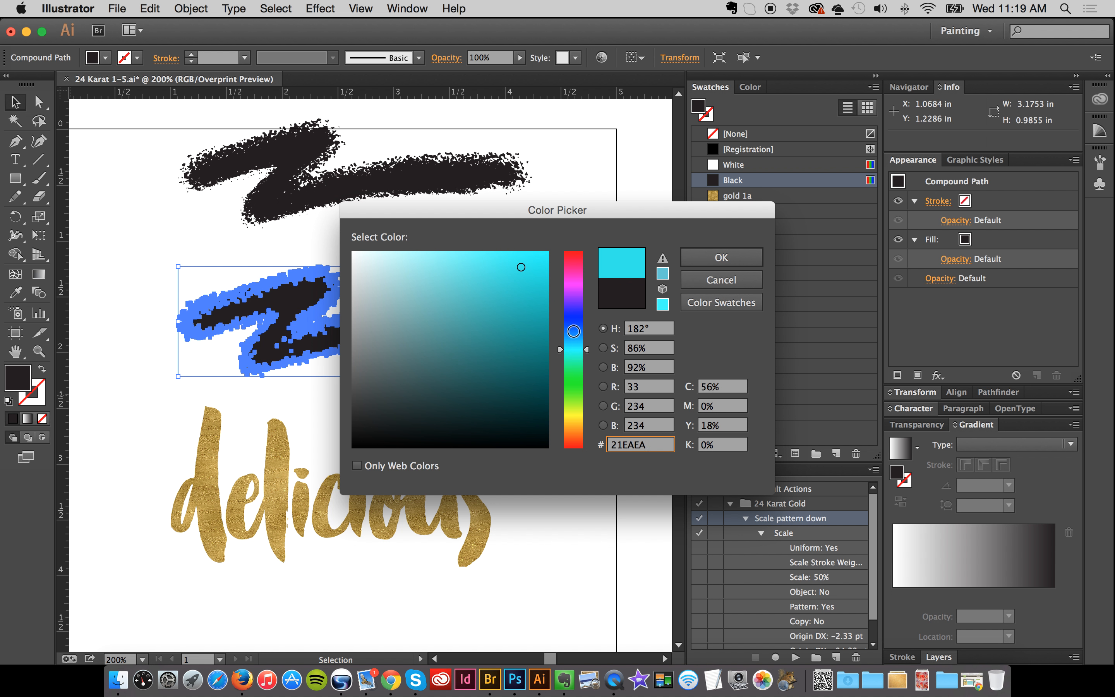
click(698, 258)
click(552, 318)
Move the "delicious" lettering straight down, farther away from the cyan stroke, and deselect it.
drag(557, 257, 374, 428)
click(455, 251)
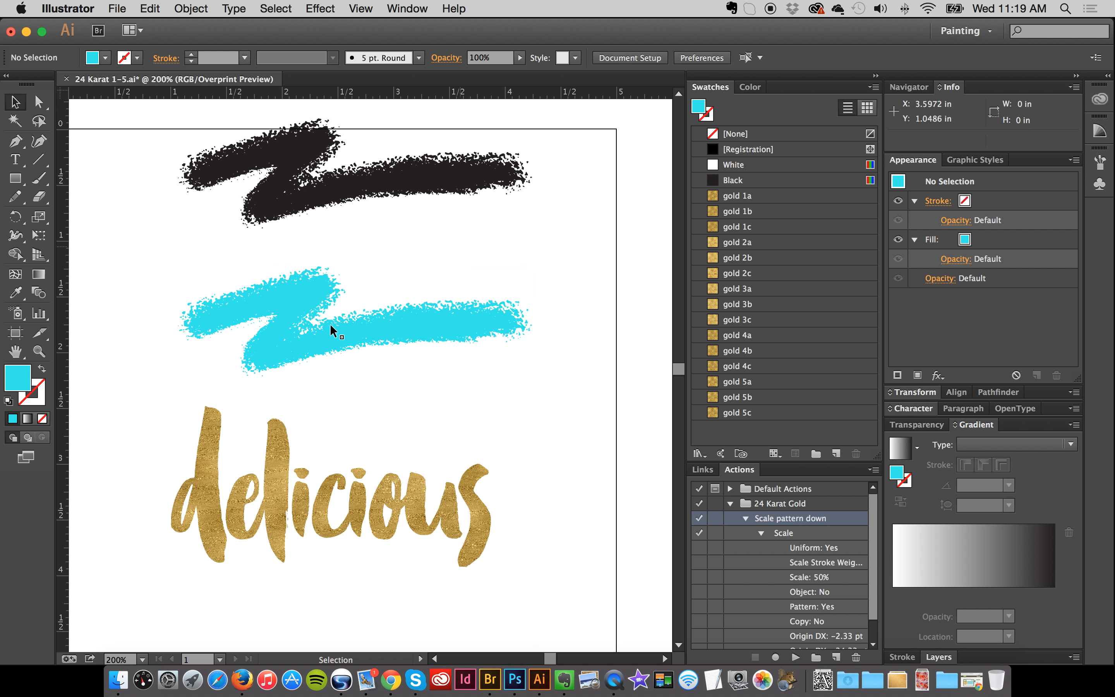
drag(306, 563, 308, 620)
click(534, 360)
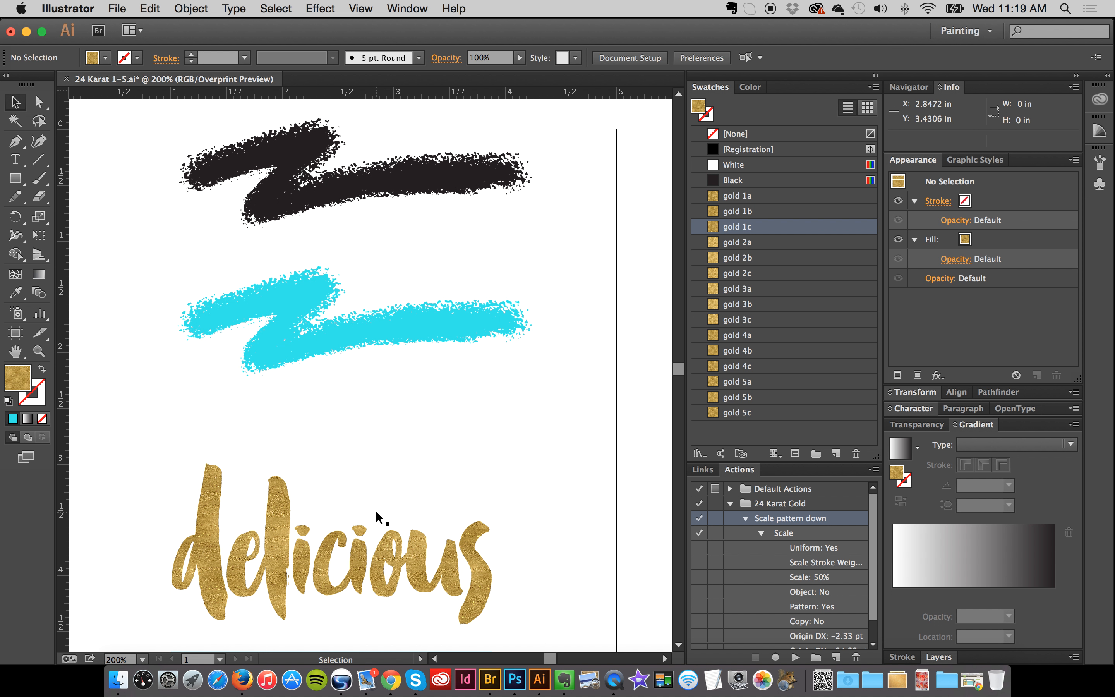
Add a second fill to the cyan brush stroke and set the upper fill to the gold 1b pattern.
mouse_move(567, 273)
mouse_down()
mouse_move(451, 386)
mouse_move(386, 394)
mouse_up()
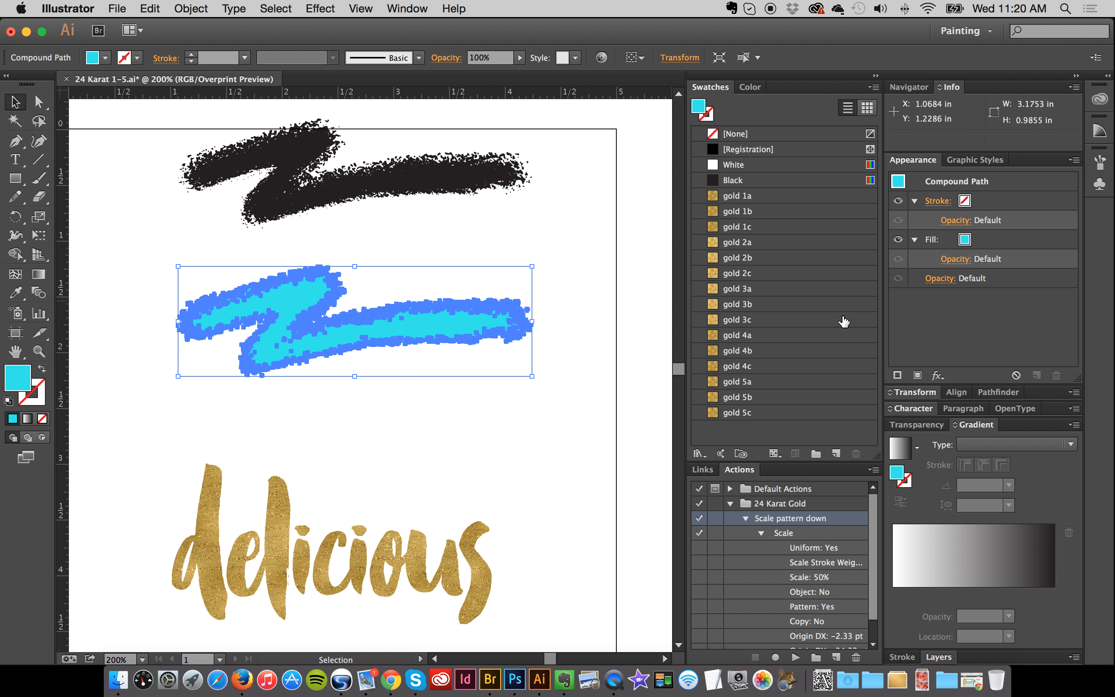
click(580, 341)
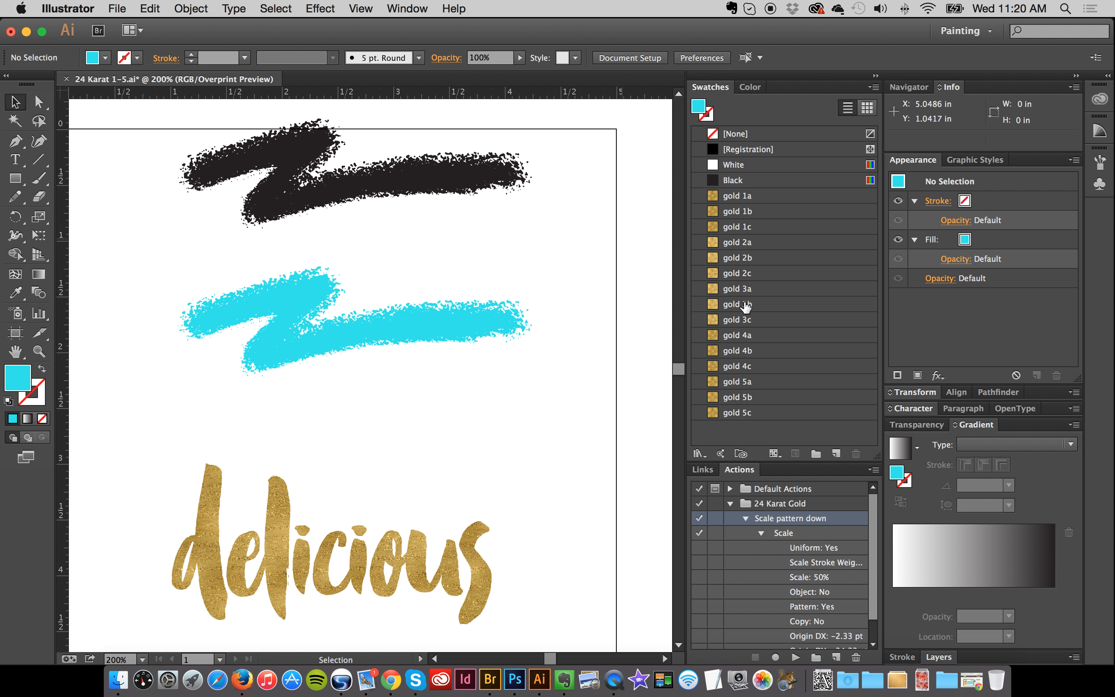
drag(552, 273, 396, 376)
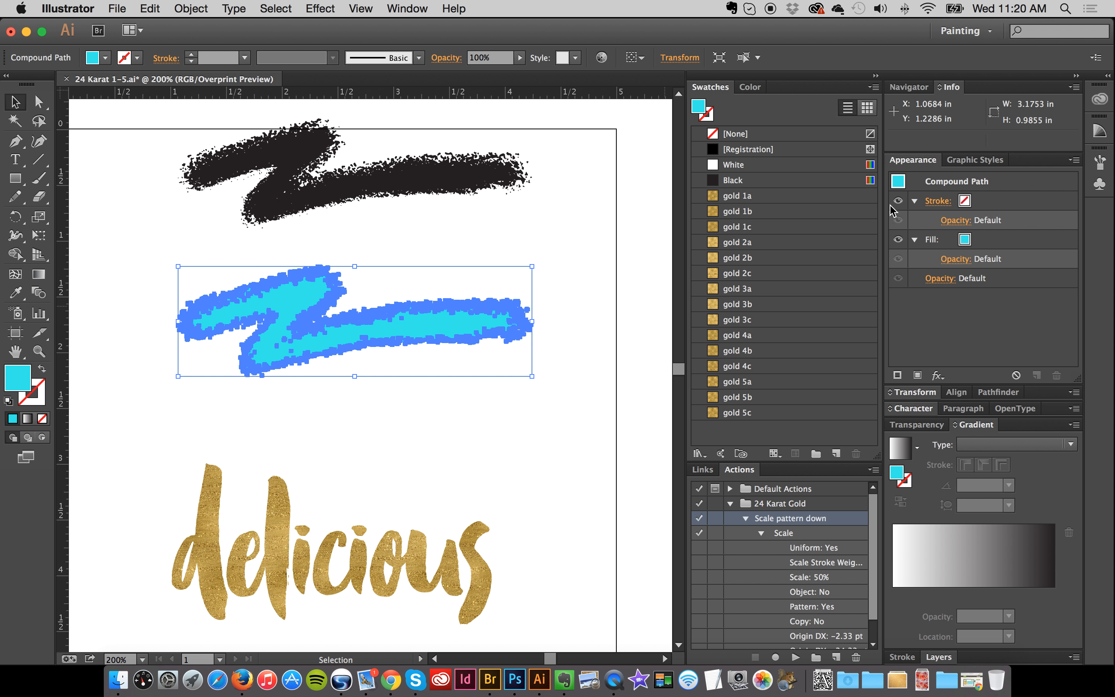
click(995, 241)
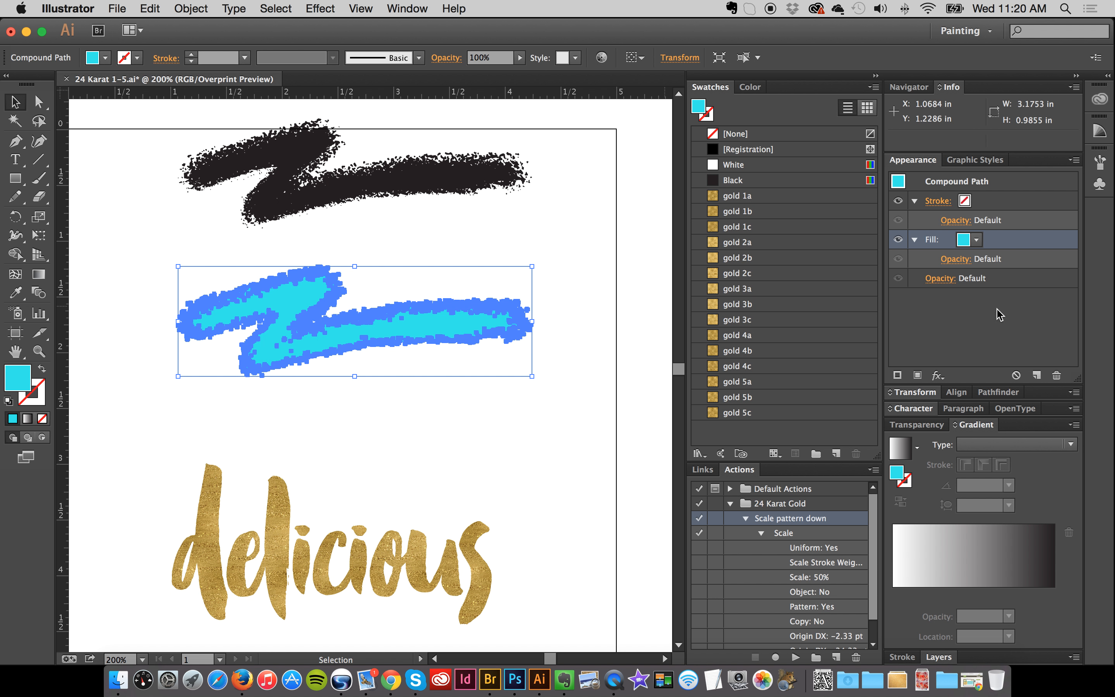
click(917, 374)
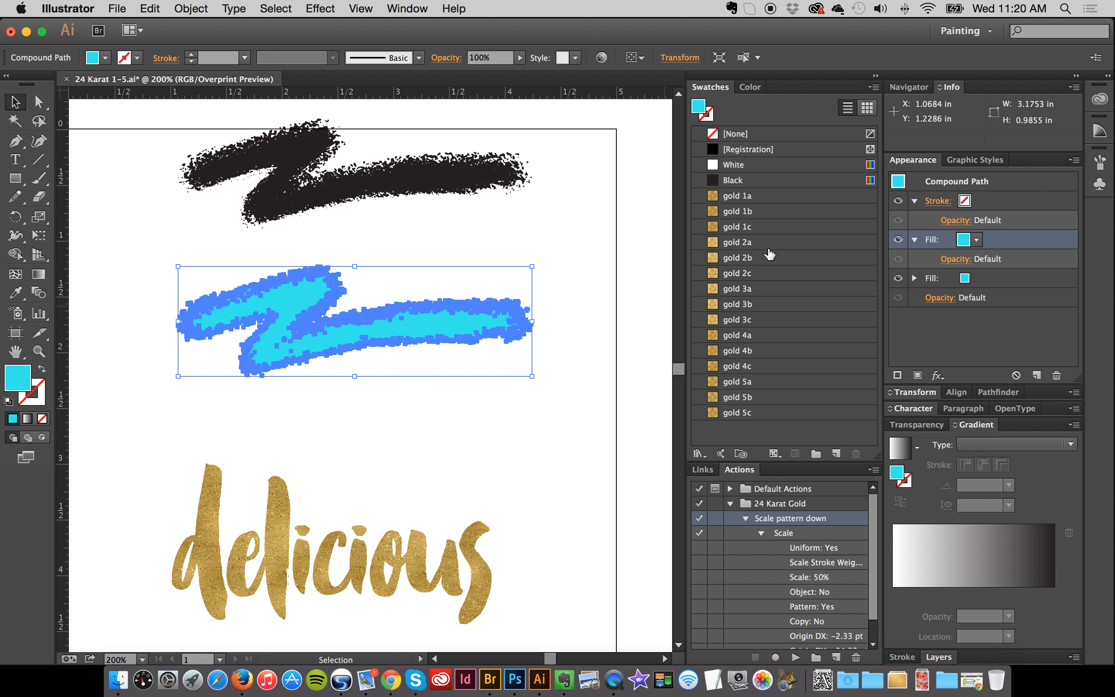
click(754, 212)
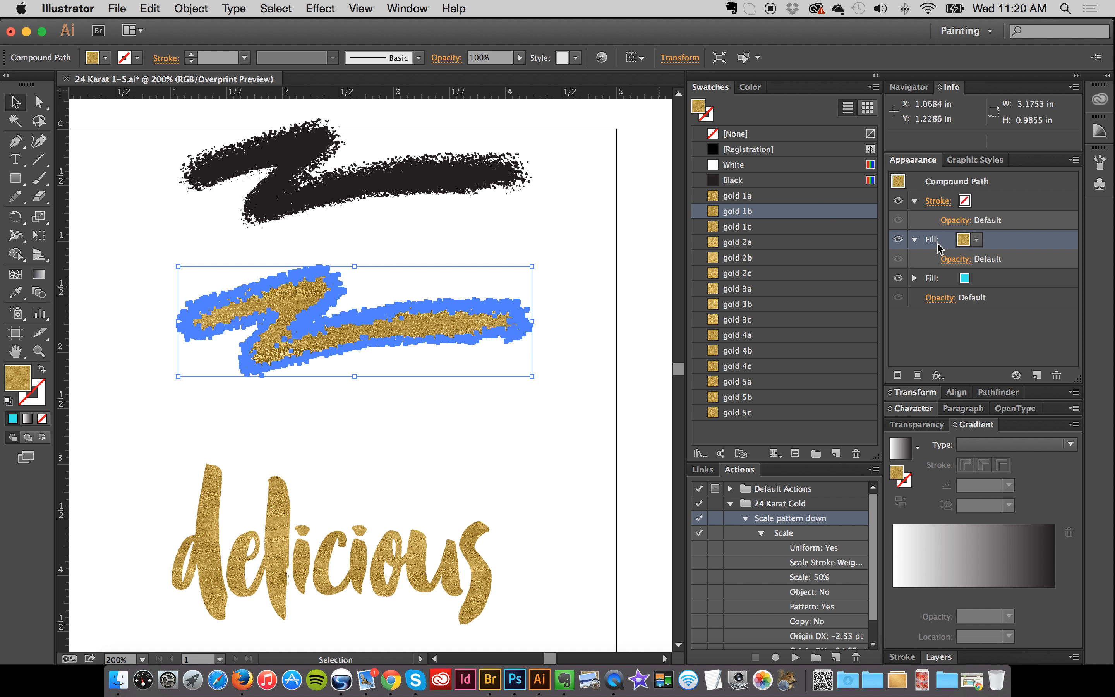
Set the blending mode of the stroke's gold 1b fill to Luminosity over the cyan fill and deselect the stroke.
click(953, 258)
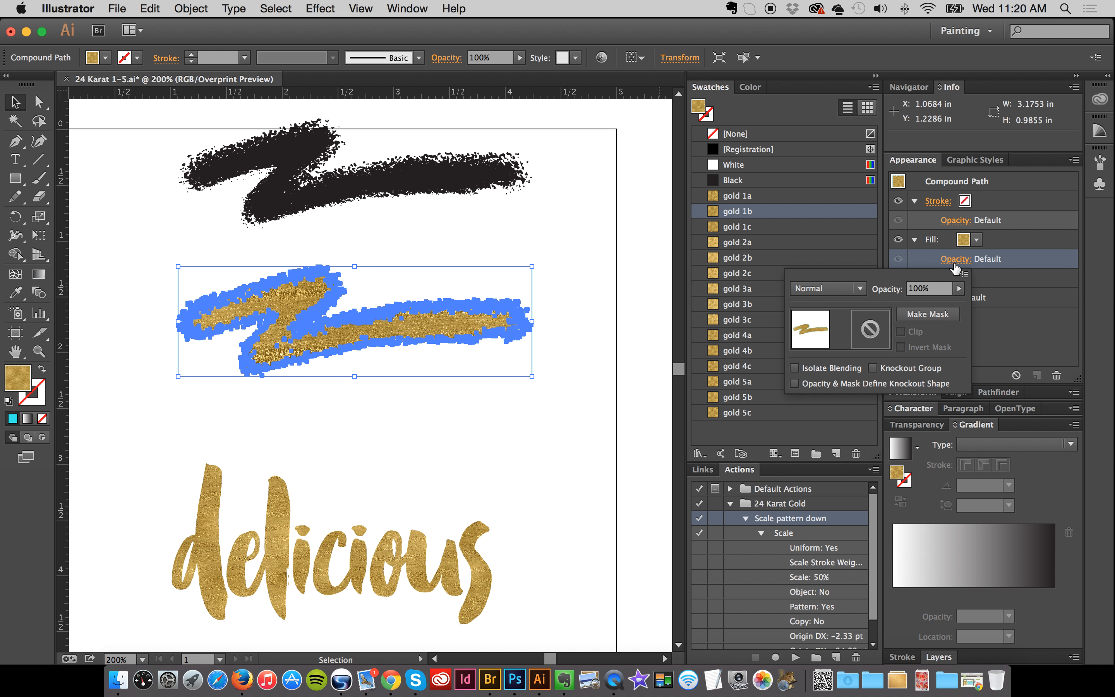
click(848, 295)
click(846, 580)
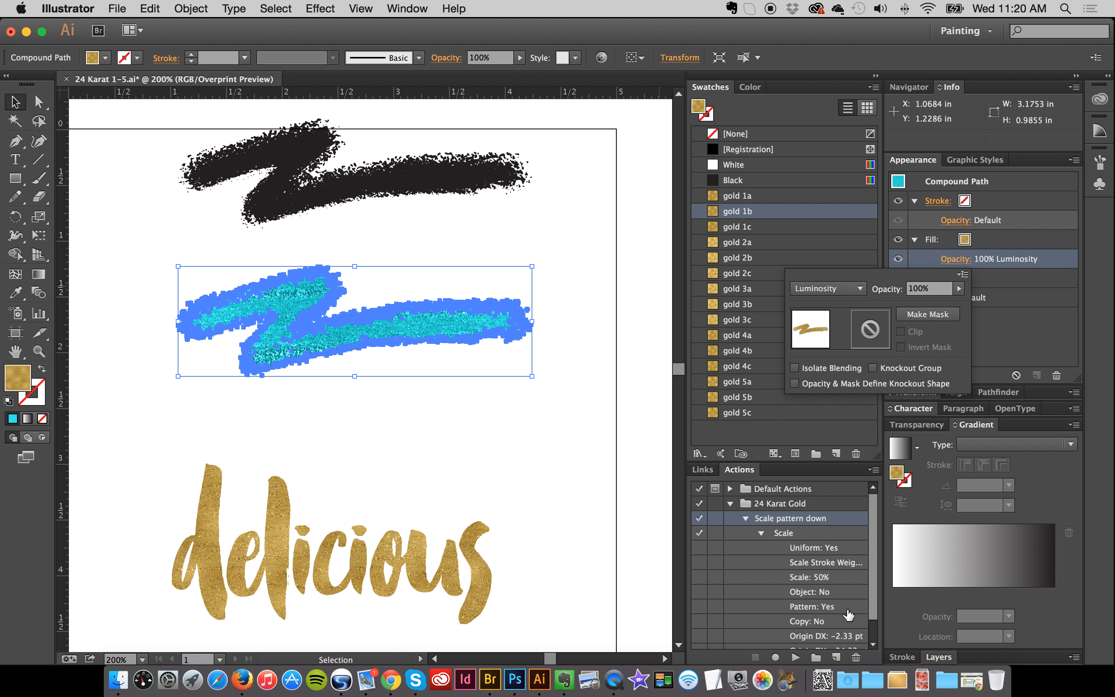
click(561, 445)
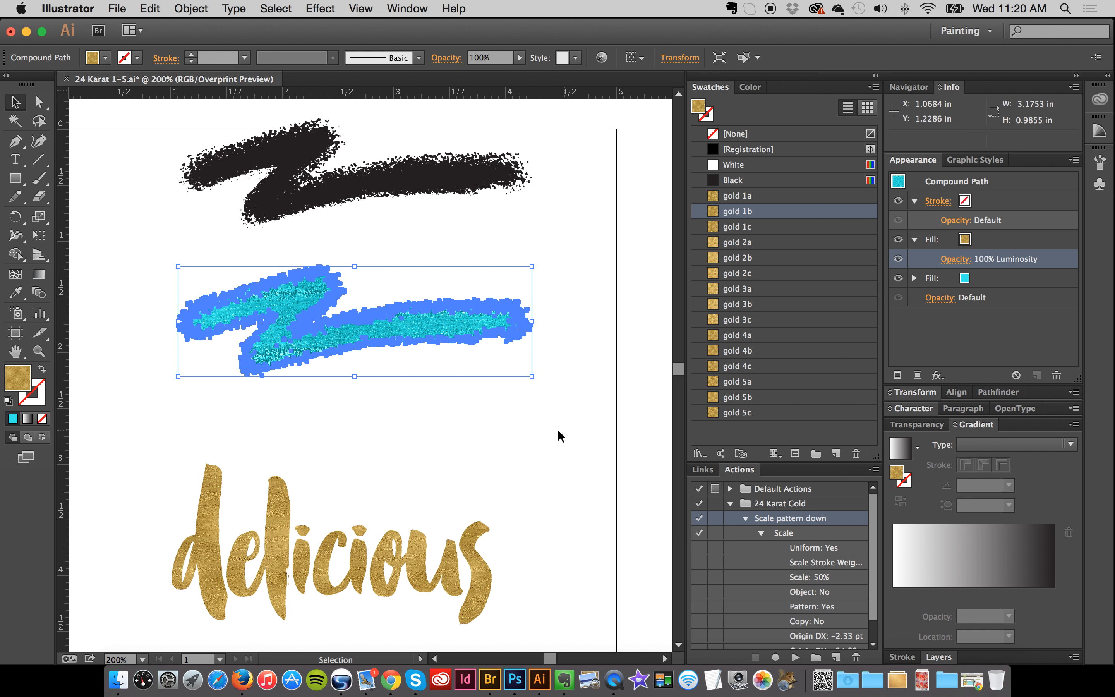
click(562, 430)
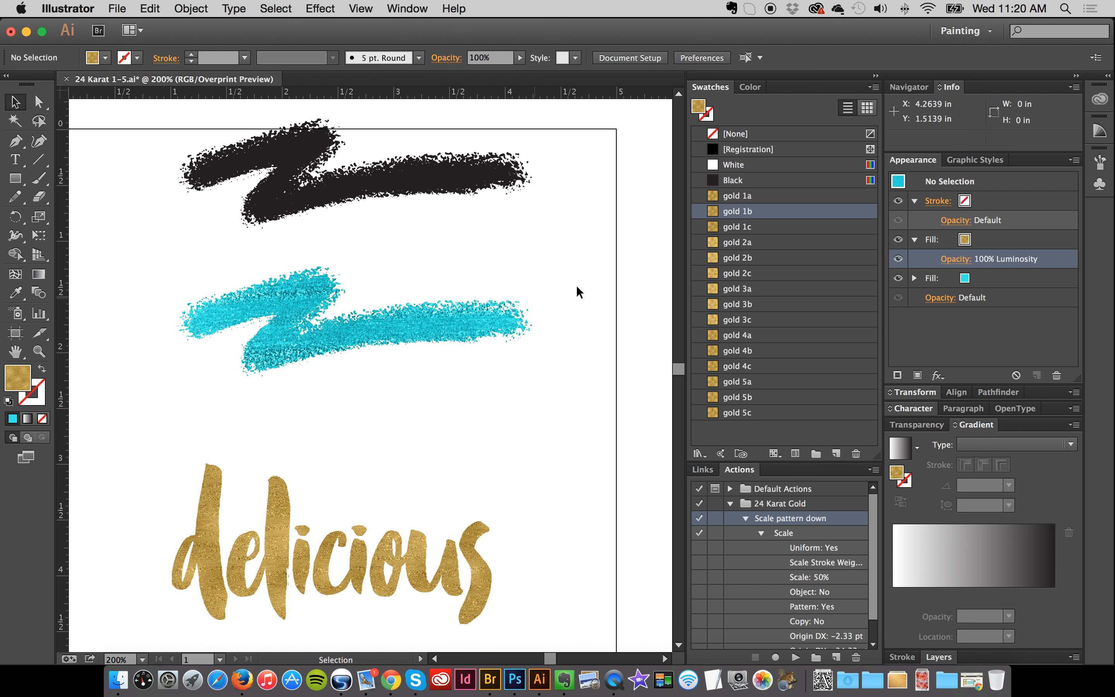
Move the cyan textured stroke down closer to the lettering and bring the black stroke down fully inside the artboard.
mouse_move(577, 291)
mouse_down()
mouse_move(422, 385)
mouse_move(448, 329)
mouse_up()
mouse_move(463, 384)
mouse_down()
mouse_move(460, 398)
mouse_move(468, 391)
mouse_up()
click(499, 322)
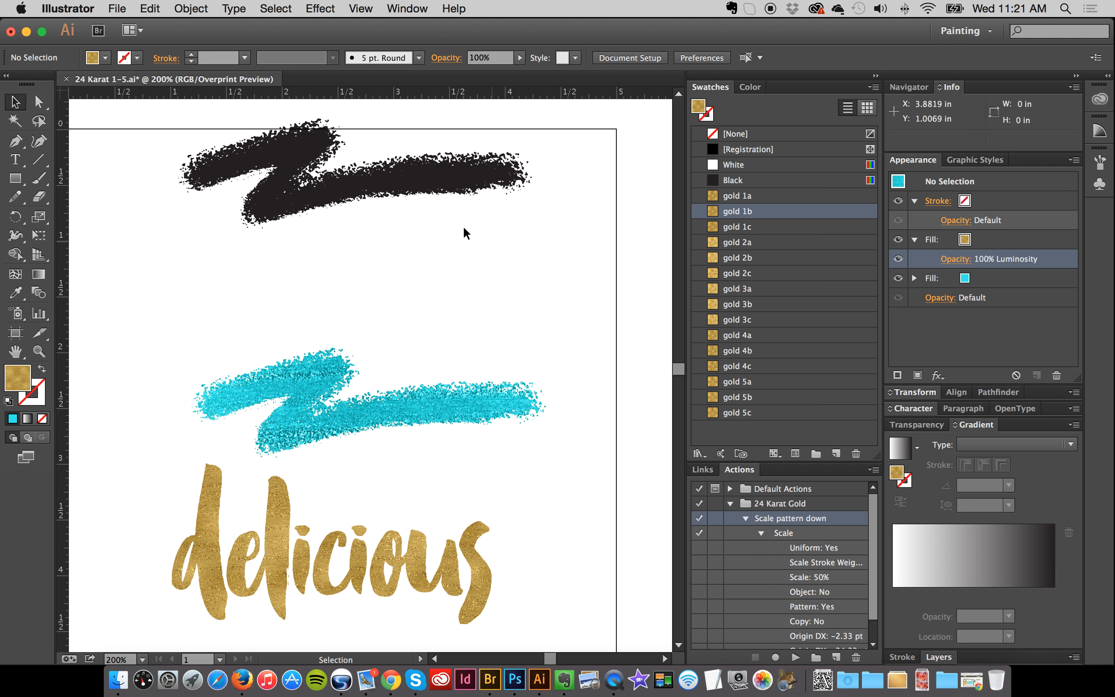
mouse_move(395, 197)
mouse_down()
mouse_move(409, 263)
mouse_move(417, 245)
mouse_up()
click(571, 312)
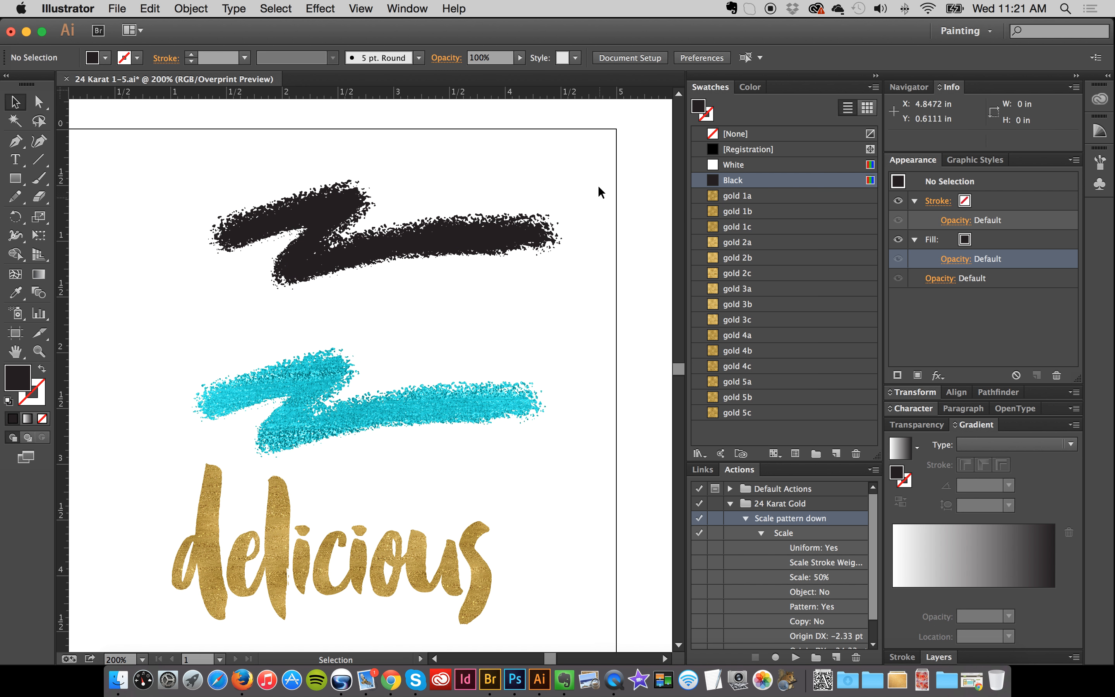
Fill the black brush stroke with the gold 1b pattern swatch.
drag(598, 184, 450, 280)
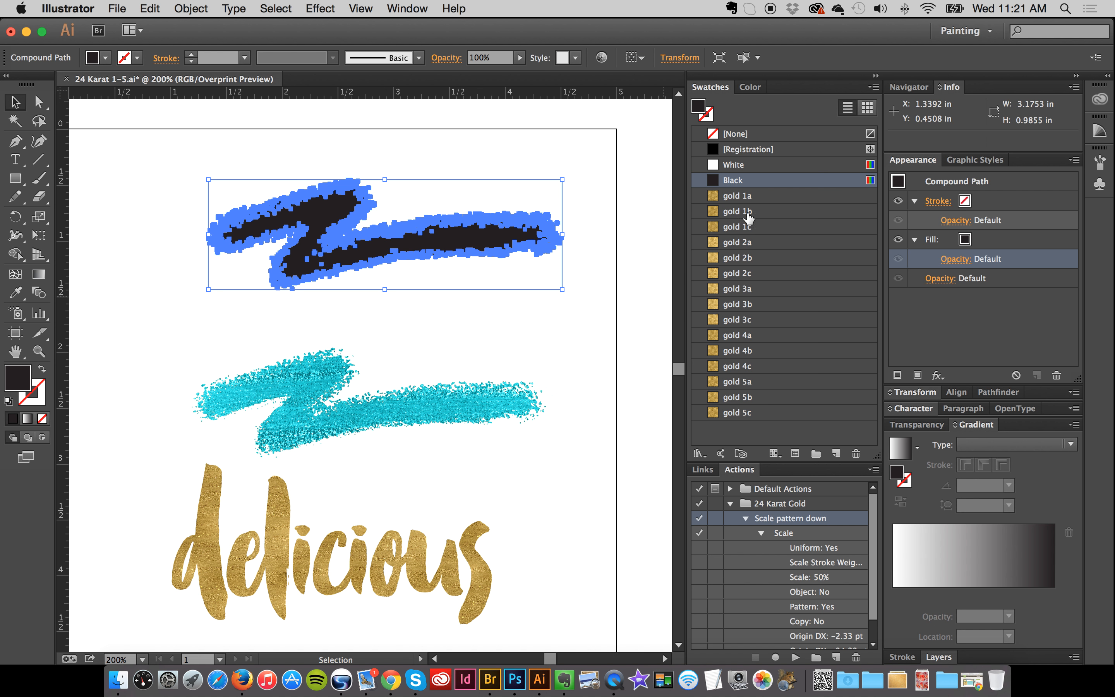
click(763, 212)
click(548, 153)
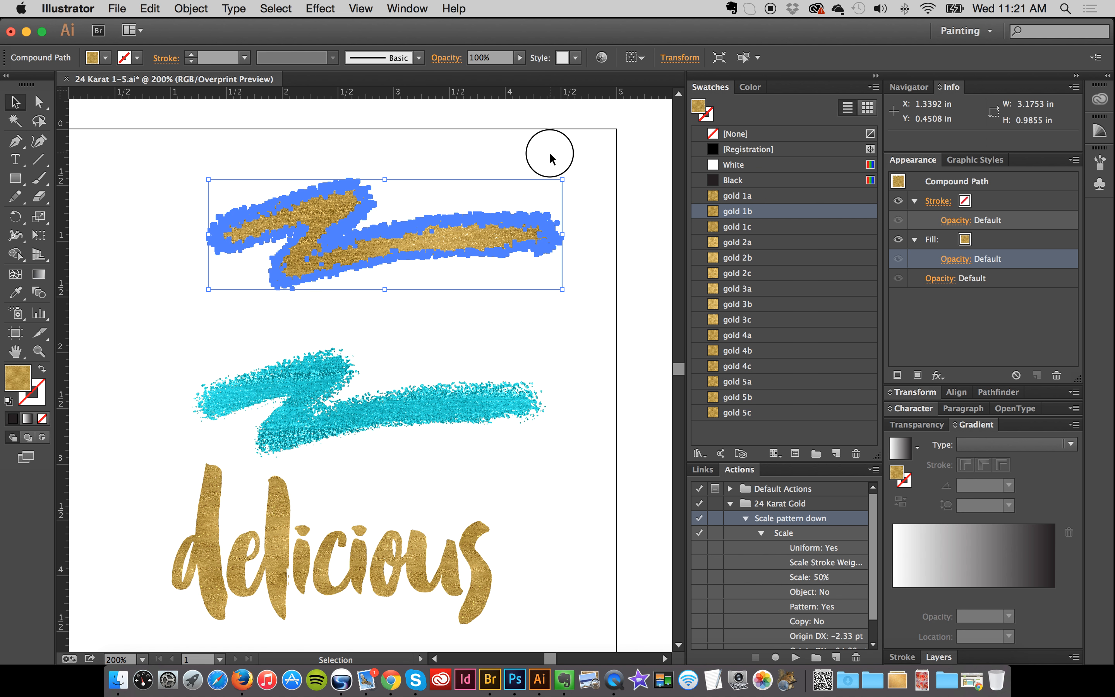
Add a second fill to the gold 1b brush stroke and set the upper fill to Black.
mouse_move(589, 187)
mouse_down()
mouse_move(441, 280)
mouse_move(448, 272)
mouse_up()
click(992, 244)
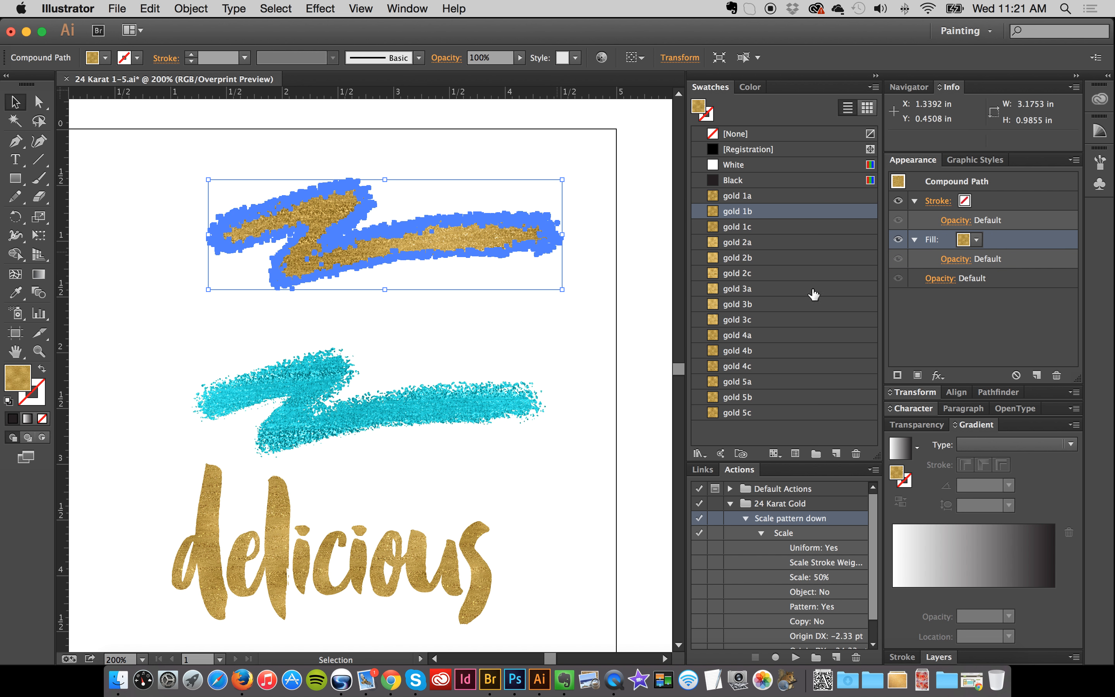
click(917, 375)
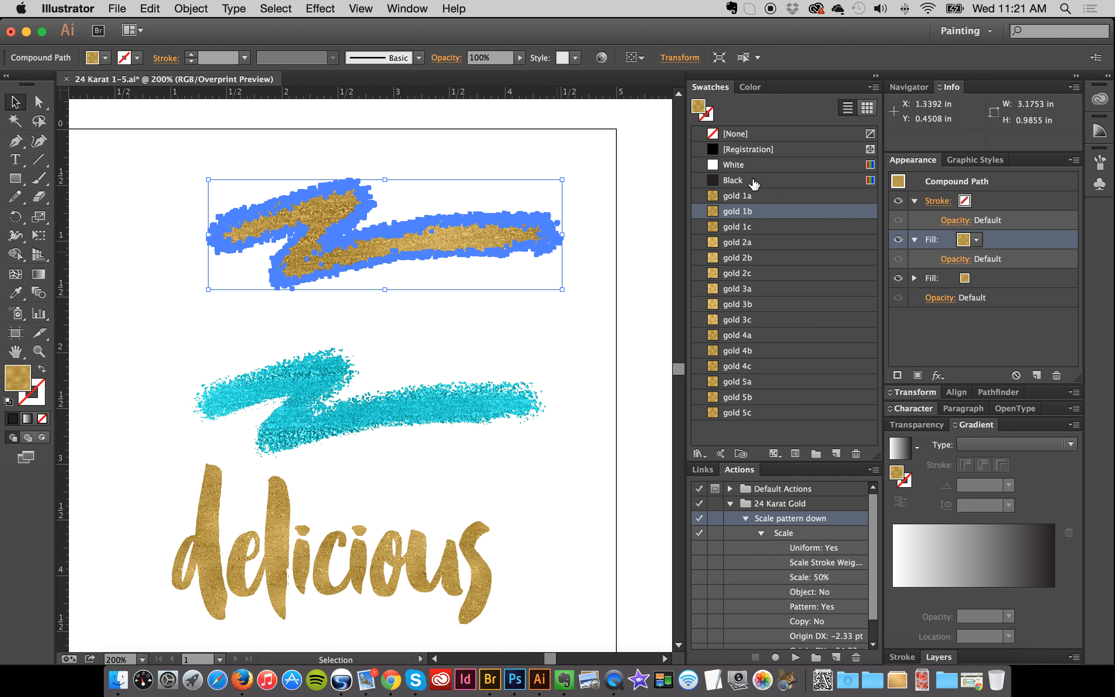
click(793, 181)
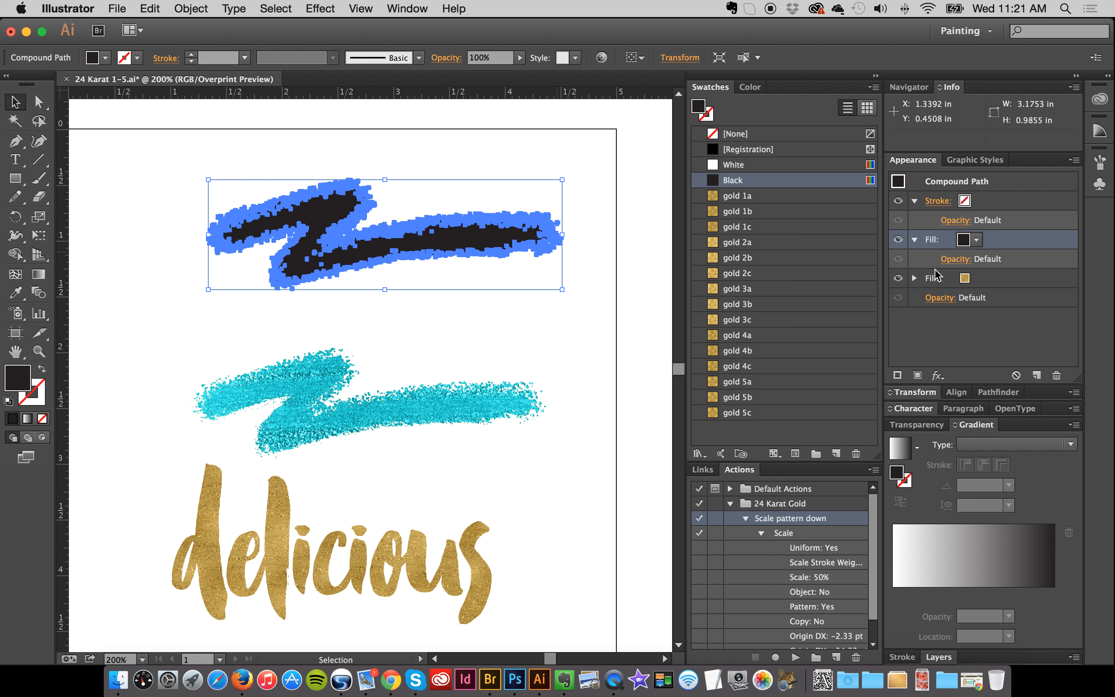
Set the blending mode of the black upper fill to Color and deselect the brush stroke.
click(959, 261)
click(960, 261)
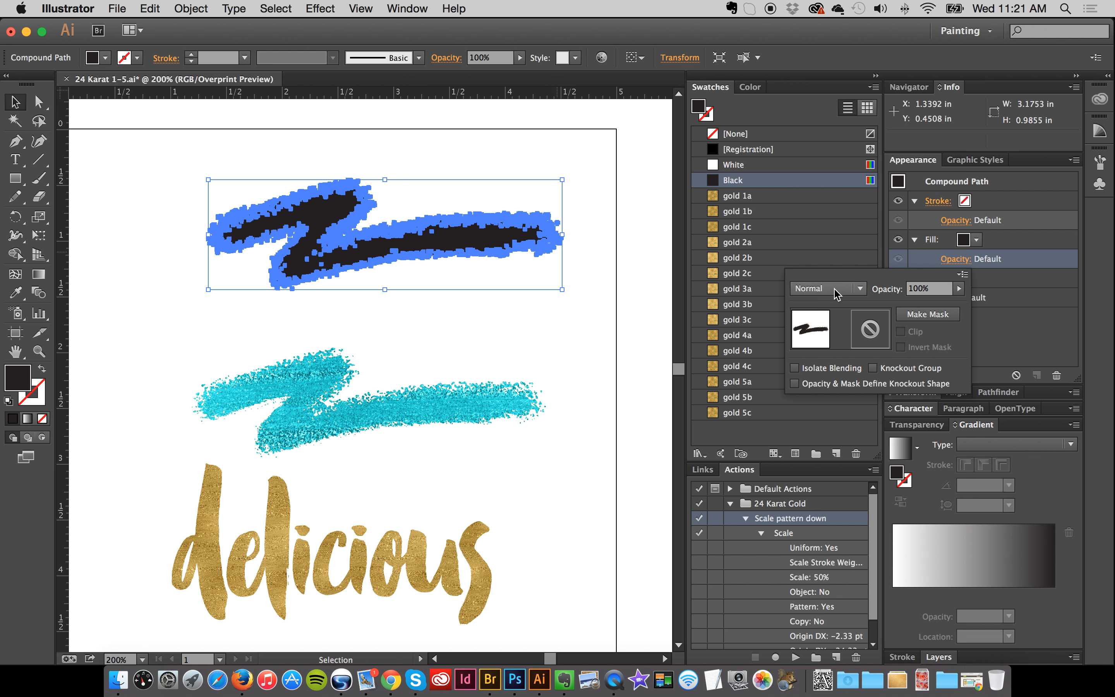
click(846, 291)
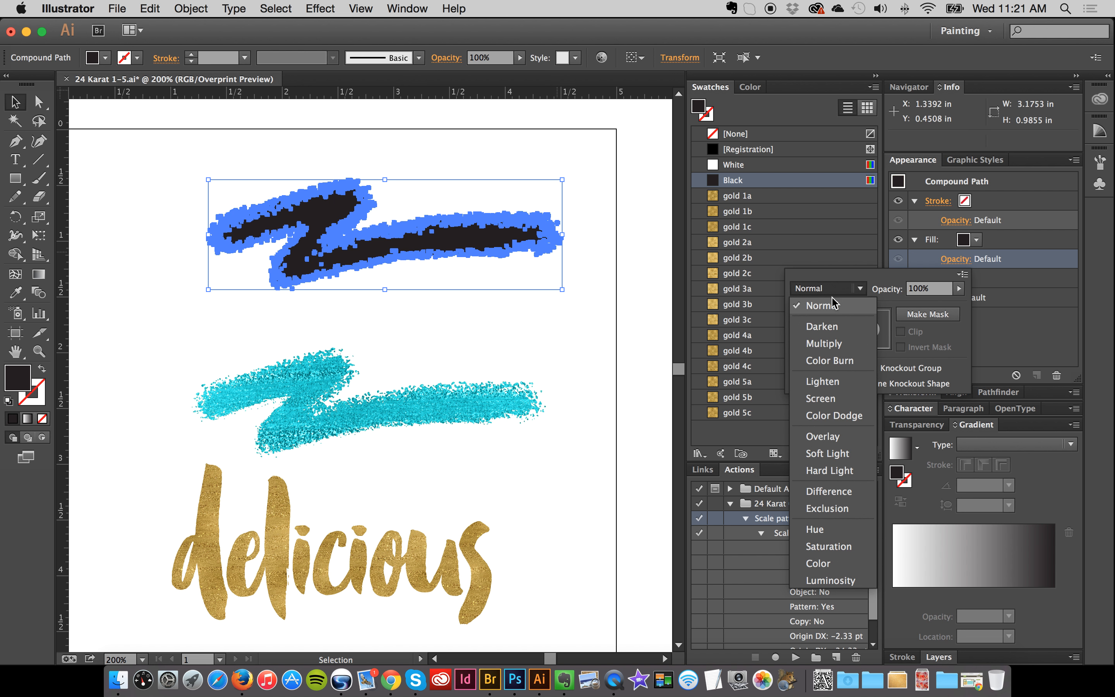
click(833, 565)
click(579, 351)
click(589, 330)
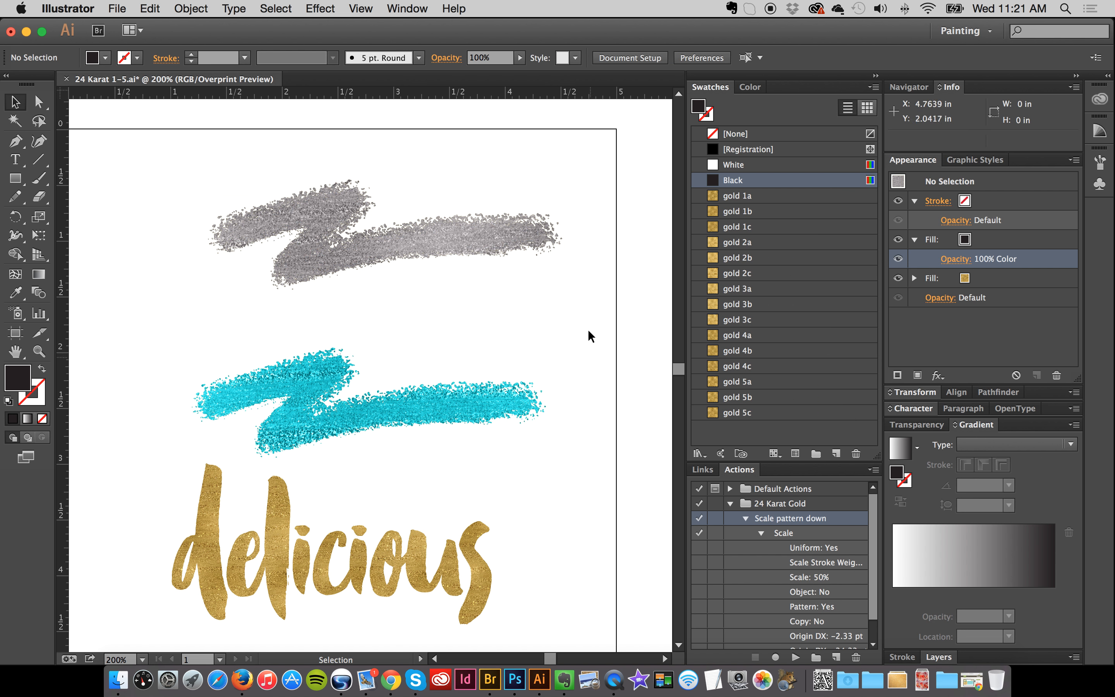
Reduce the opacity of the brush stroke's black Color-mode fill to 25%.
drag(588, 165, 468, 282)
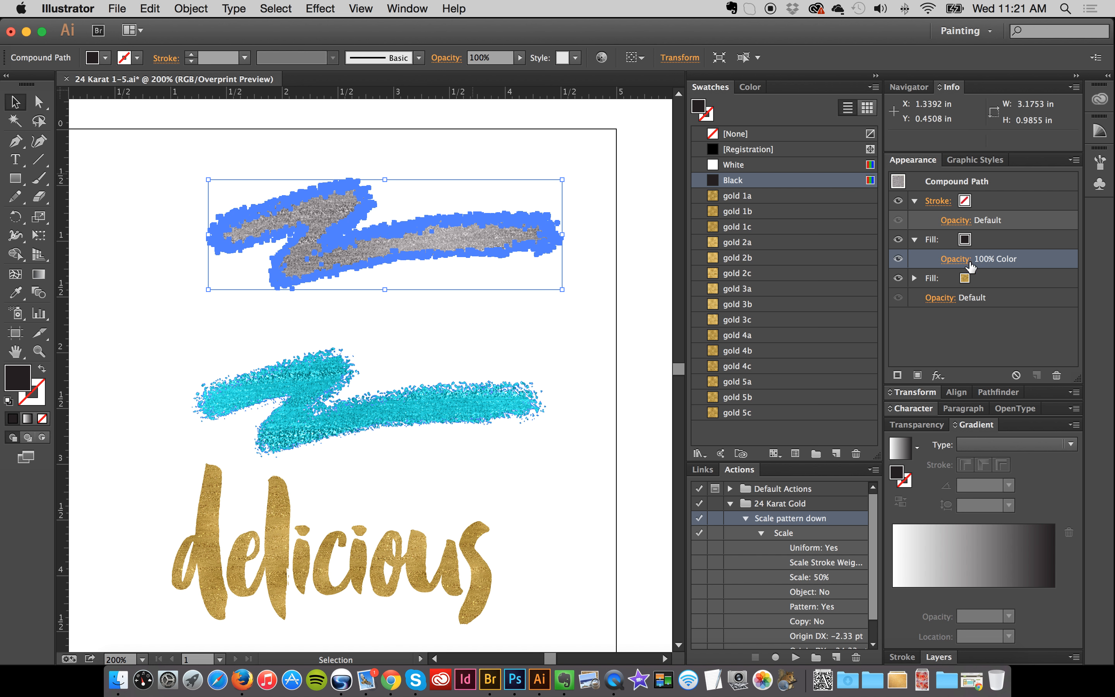
click(957, 263)
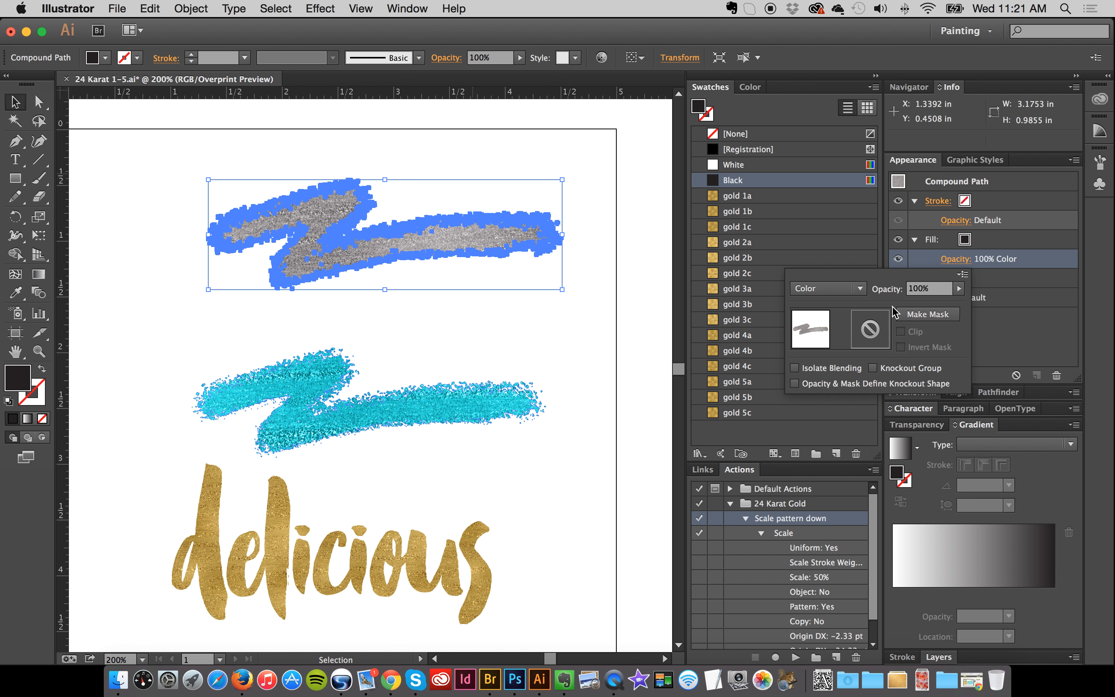
click(958, 289)
drag(959, 302, 911, 305)
click(598, 187)
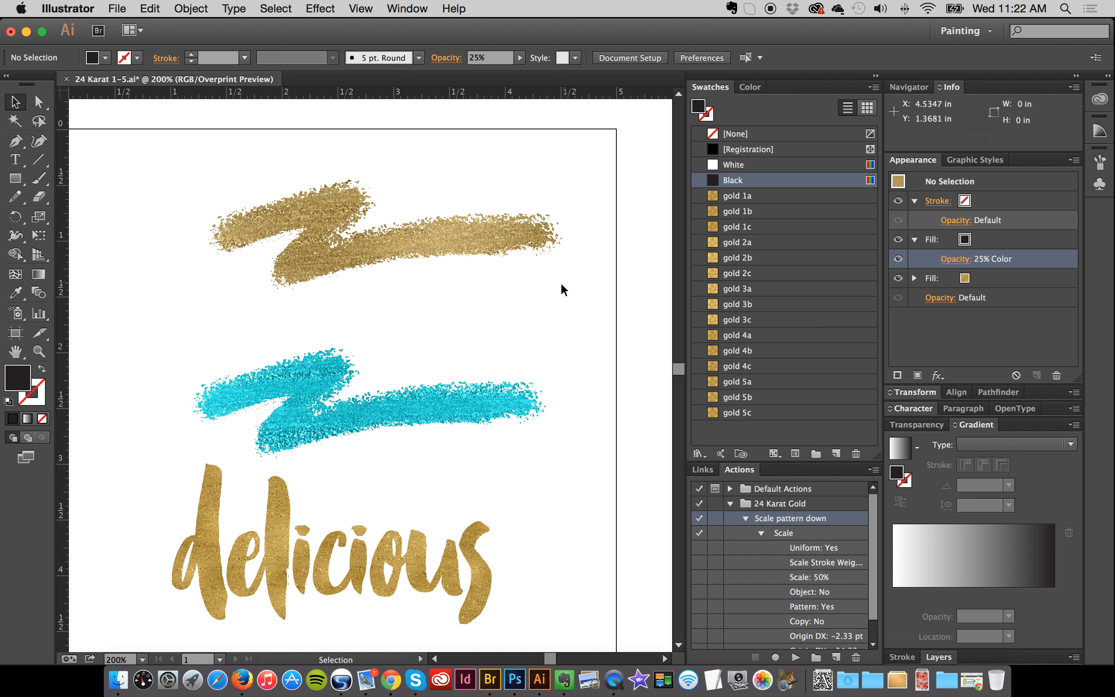
drag(580, 180, 491, 296)
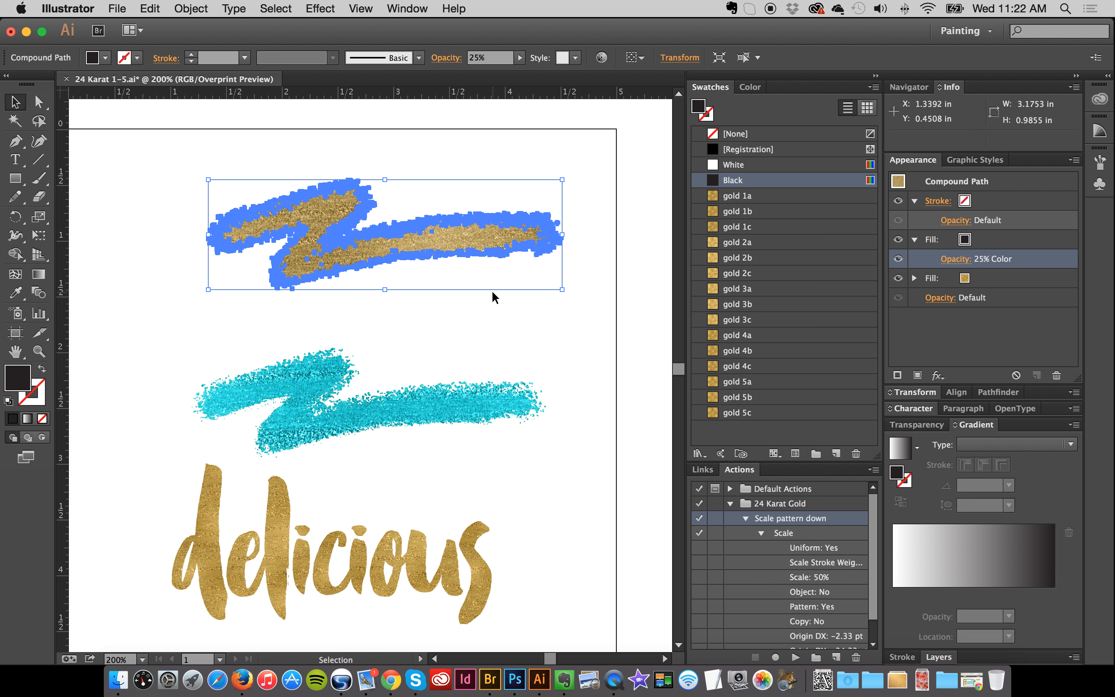
click(571, 139)
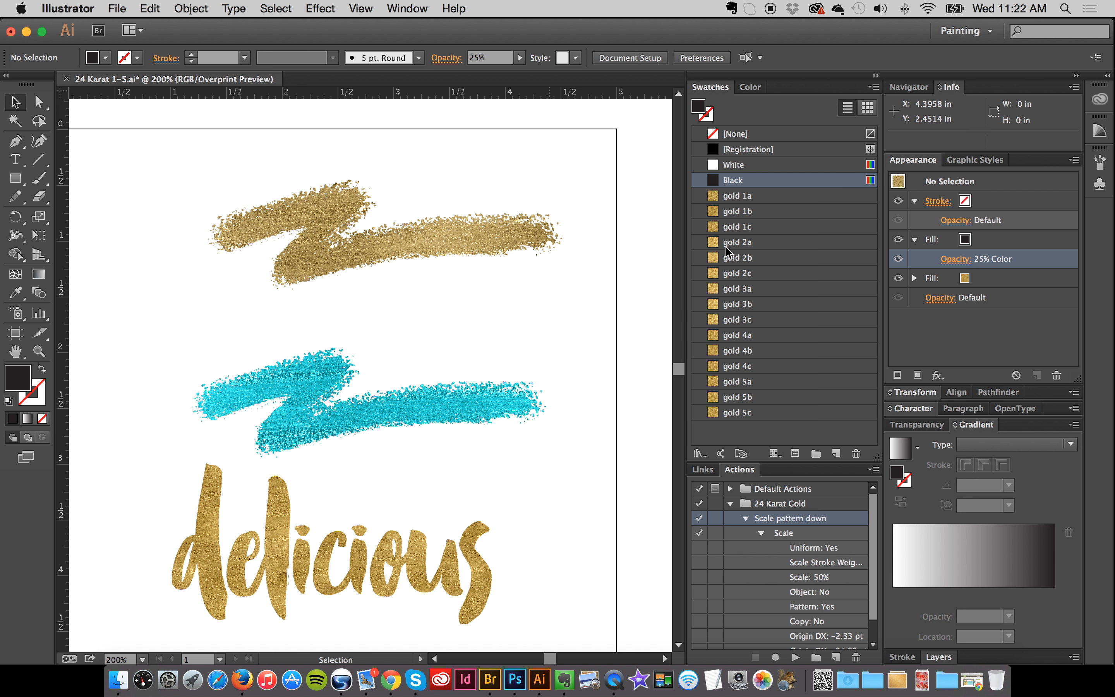
mouse_move(217, 166)
mouse_down()
mouse_move(323, 269)
mouse_move(424, 315)
mouse_up()
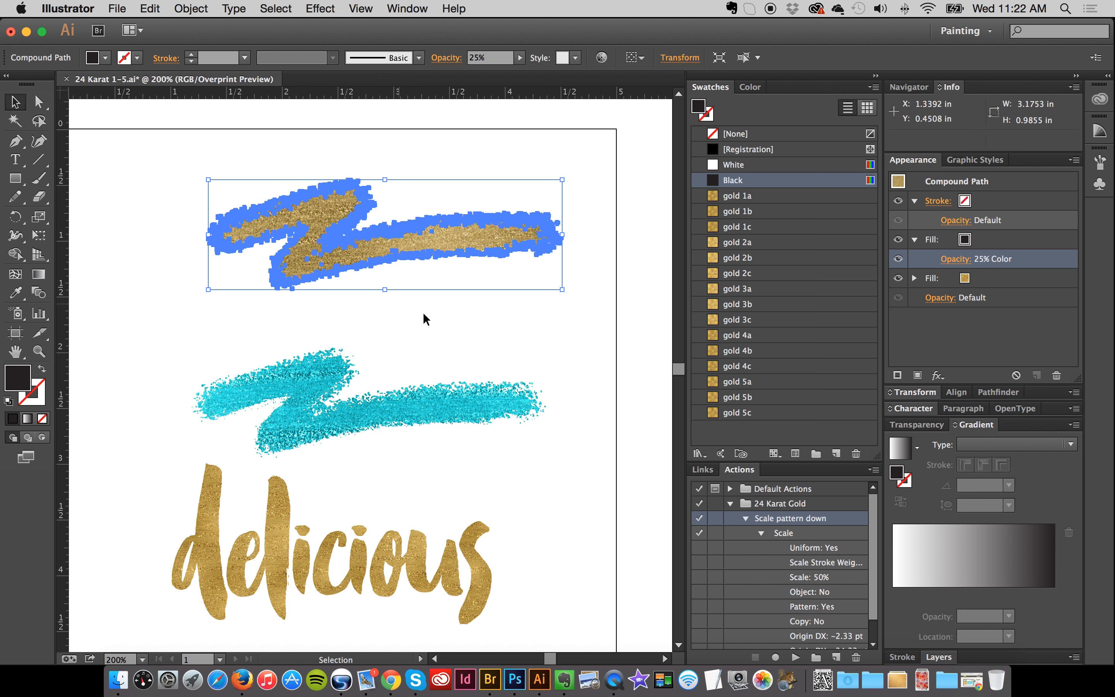
Deselect the brush stroke and draw a black rectangle about 8.77 by 5.14 in on the empty canvas above the artboard.
click(374, 450)
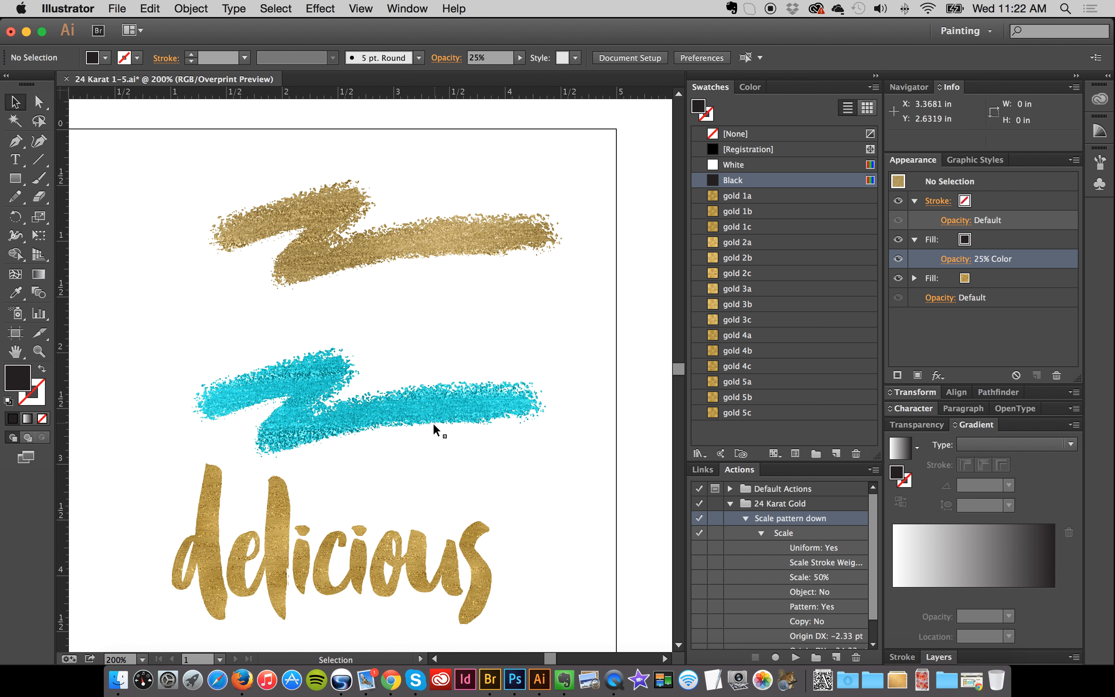
click(39, 351)
alt+click(292, 290)
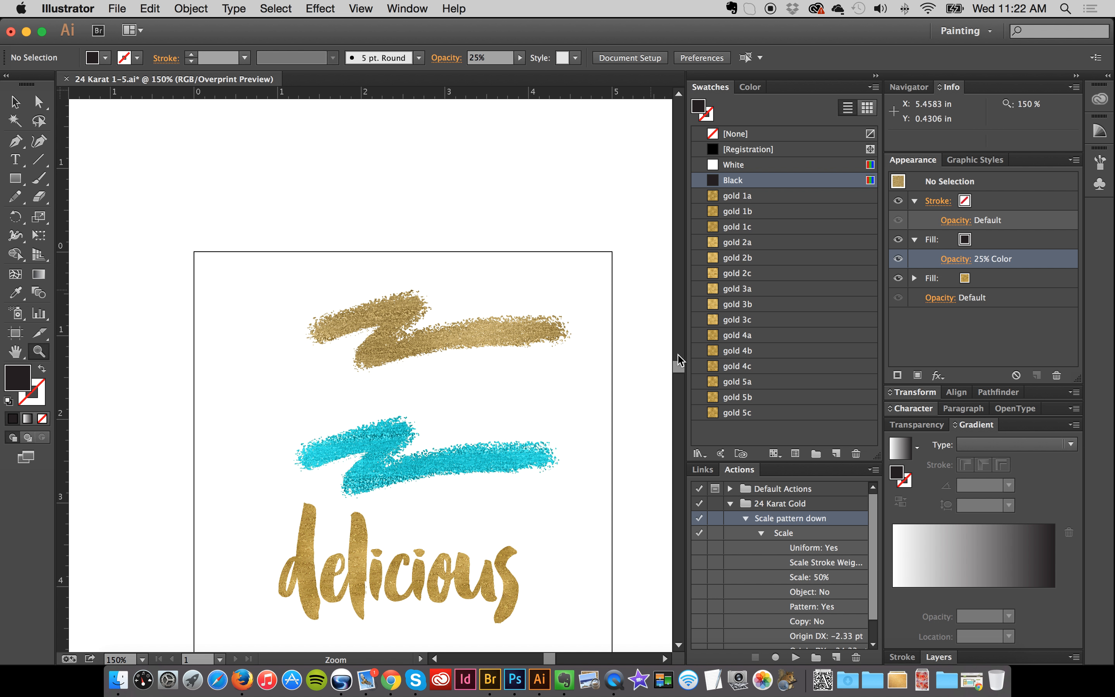
drag(678, 365, 677, 355)
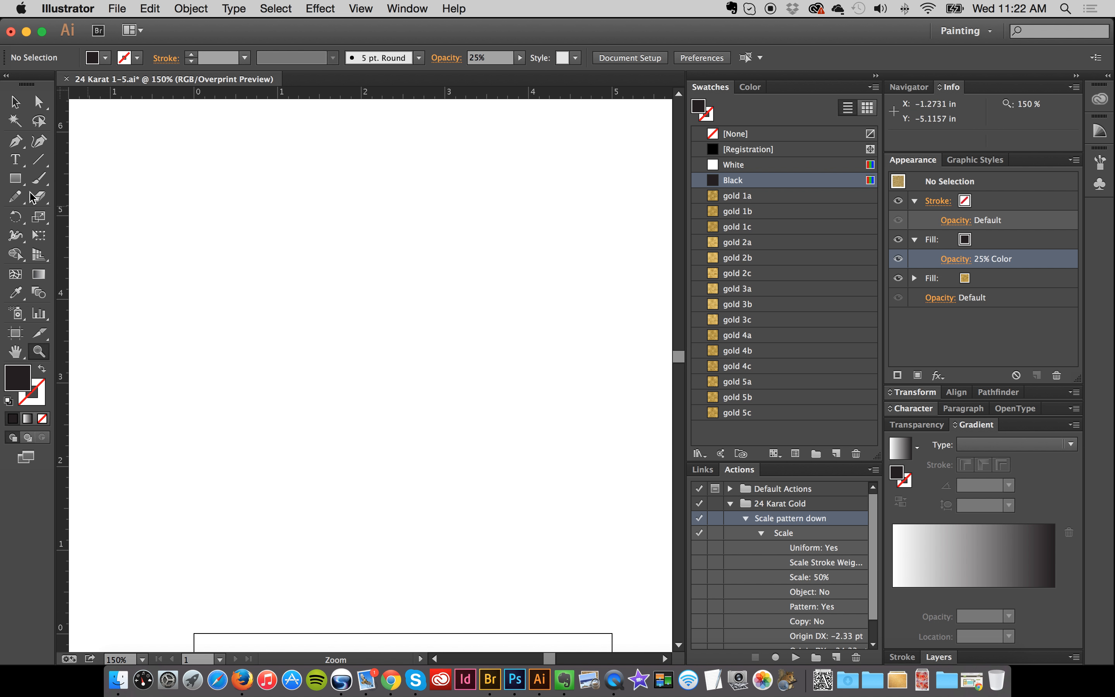
click(15, 178)
drag(91, 146, 719, 569)
click(26, 109)
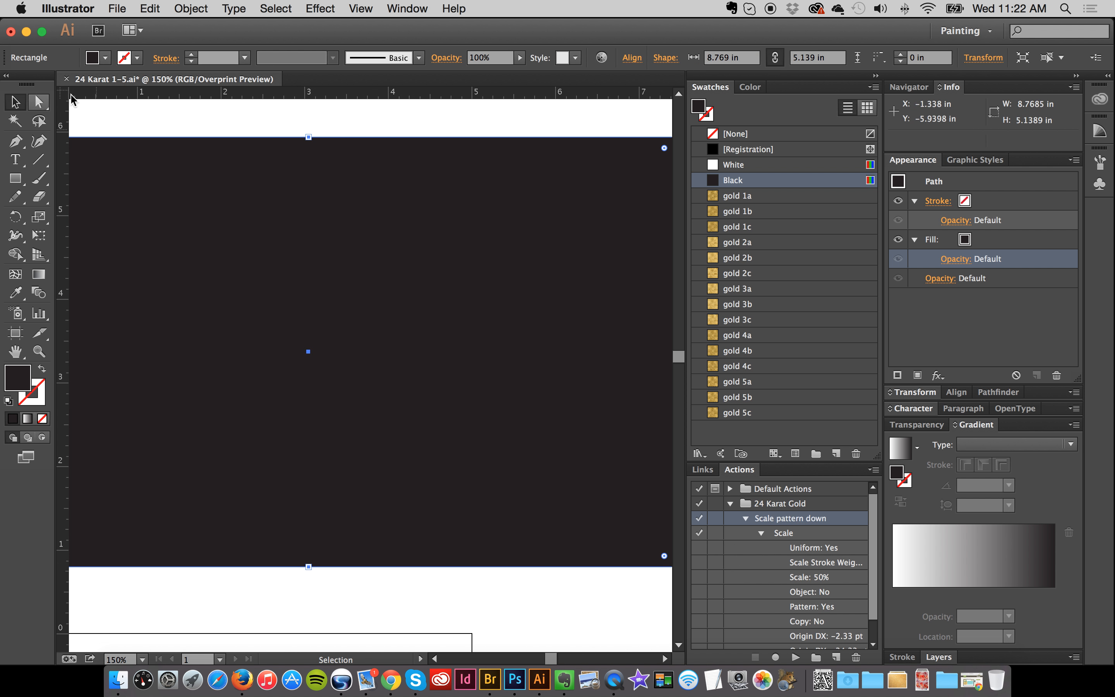
Fill the large rectangle above the artboard with the gold 1b pattern swatch and deselect it.
drag(222, 116, 289, 302)
click(756, 212)
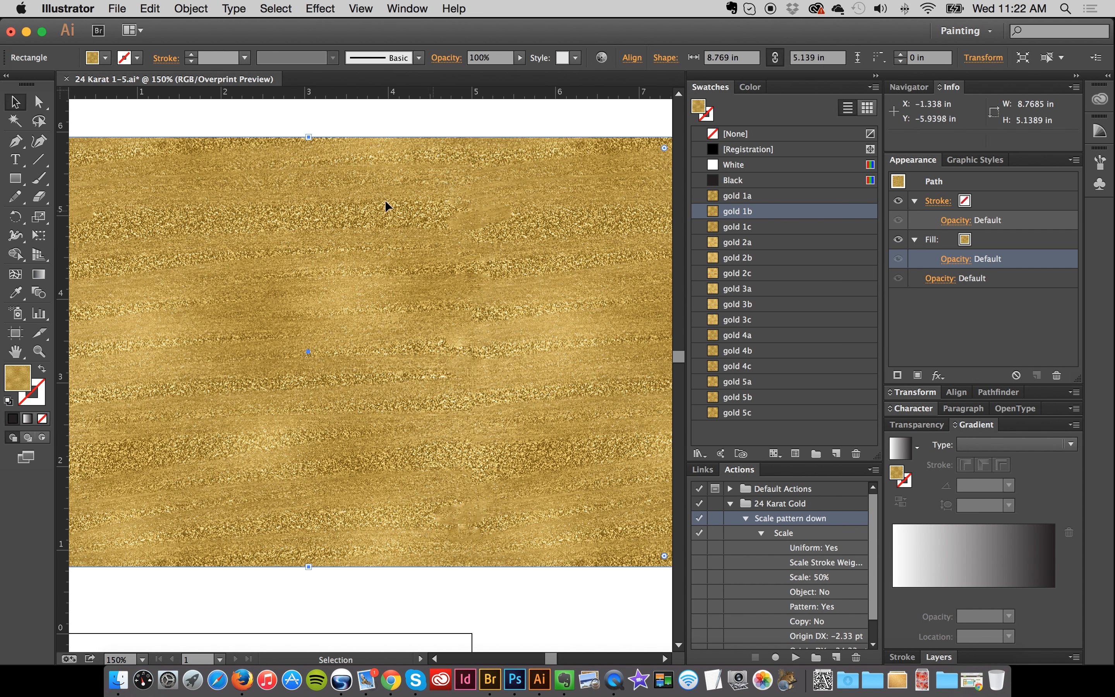
click(429, 133)
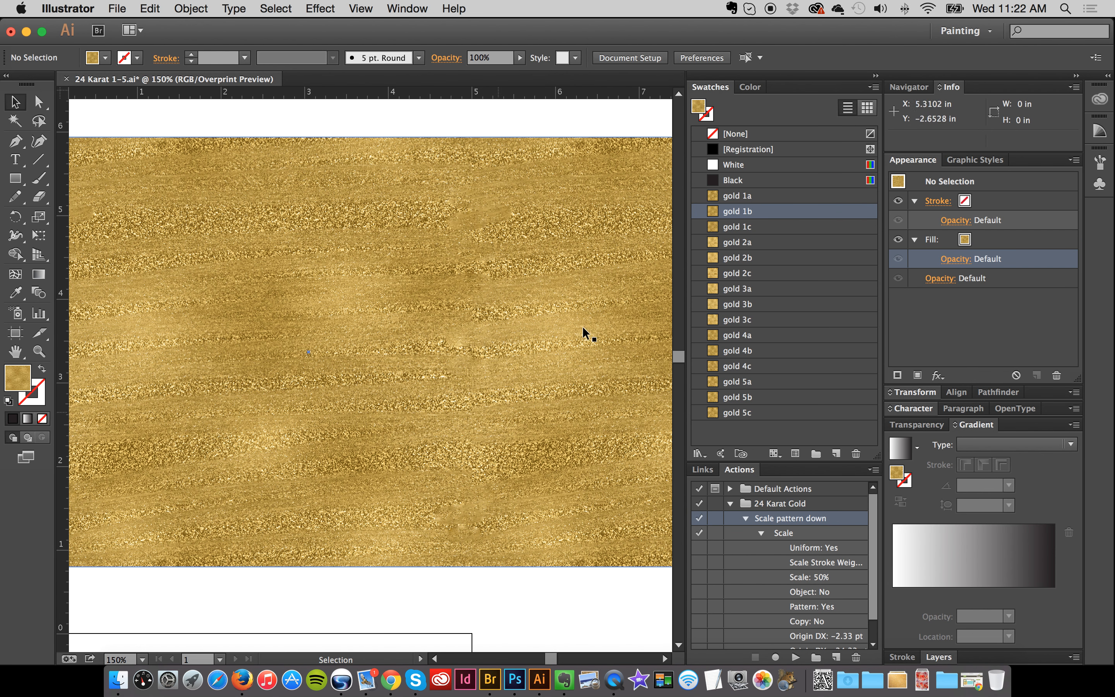
Reselect the large rectangle and try the gold 1a and gold 2a pattern swatches as its fill.
click(762, 198)
drag(522, 108, 566, 228)
click(747, 196)
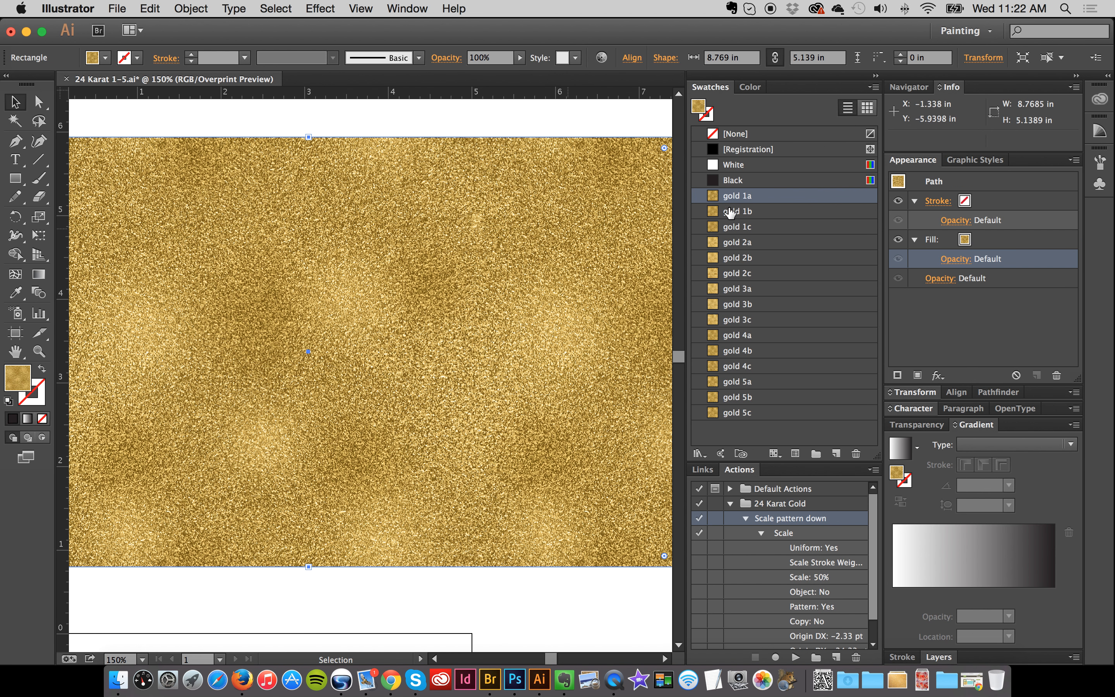
click(737, 242)
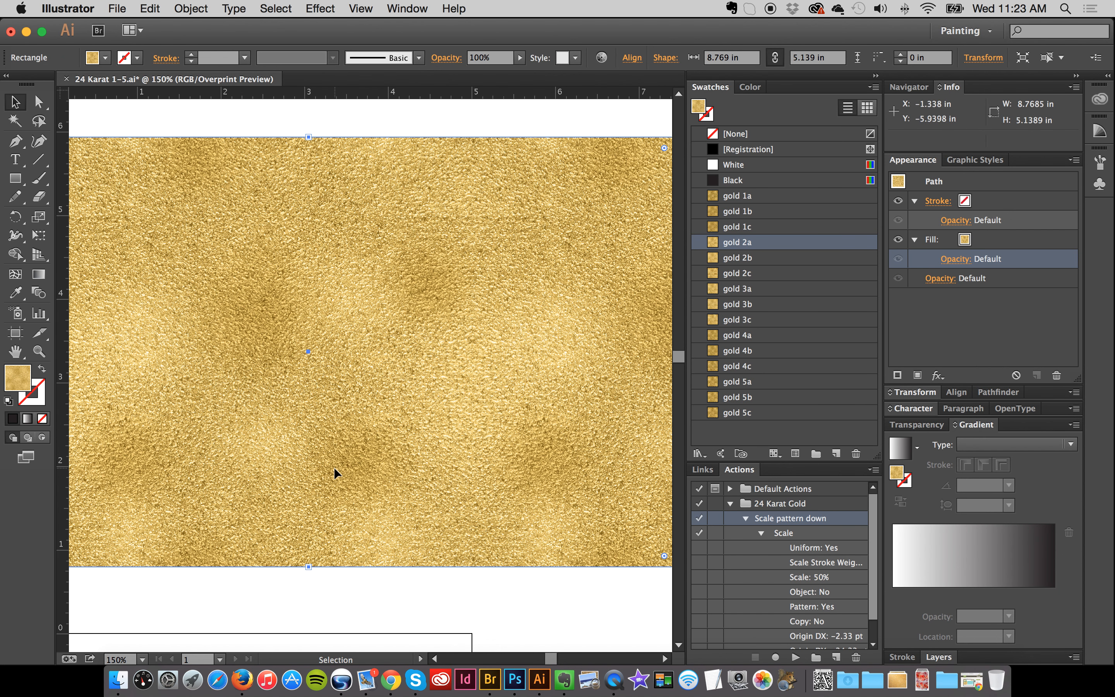
Delete the gold-filled rectangle above the artboard.
click(388, 118)
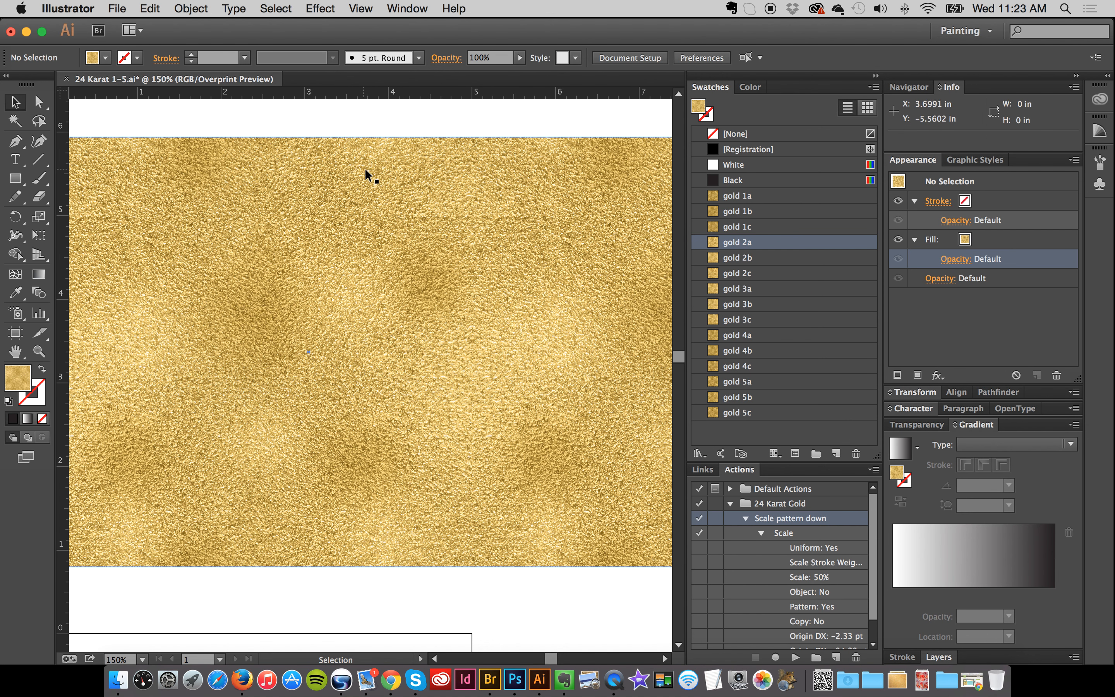
click(427, 198)
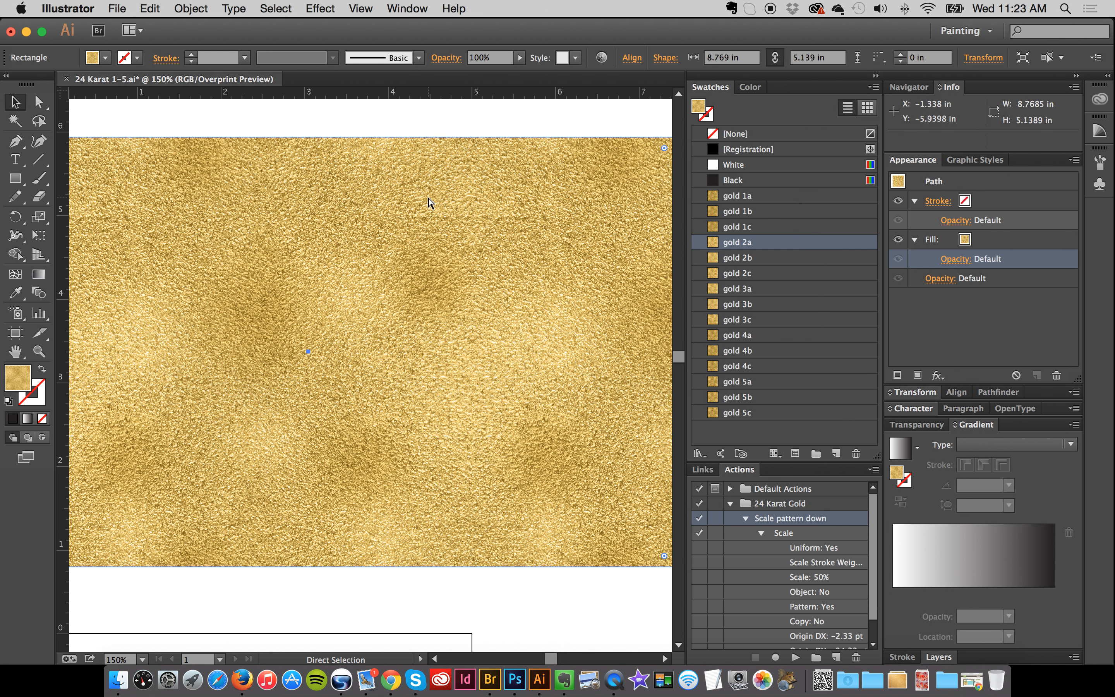
key(Delete)
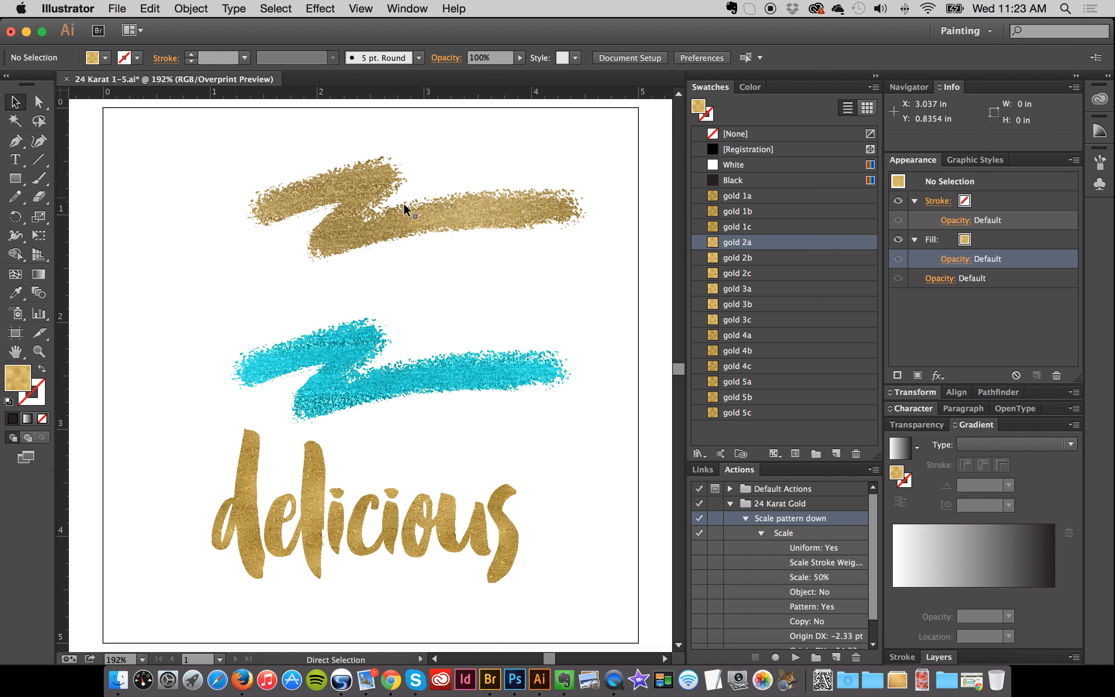